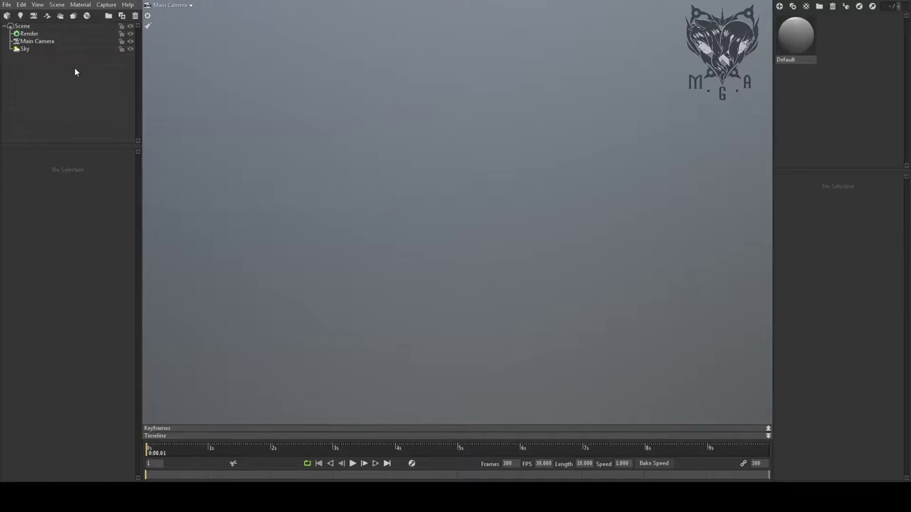
Import the Pose_01 character model into the scene.
left_click(7, 16)
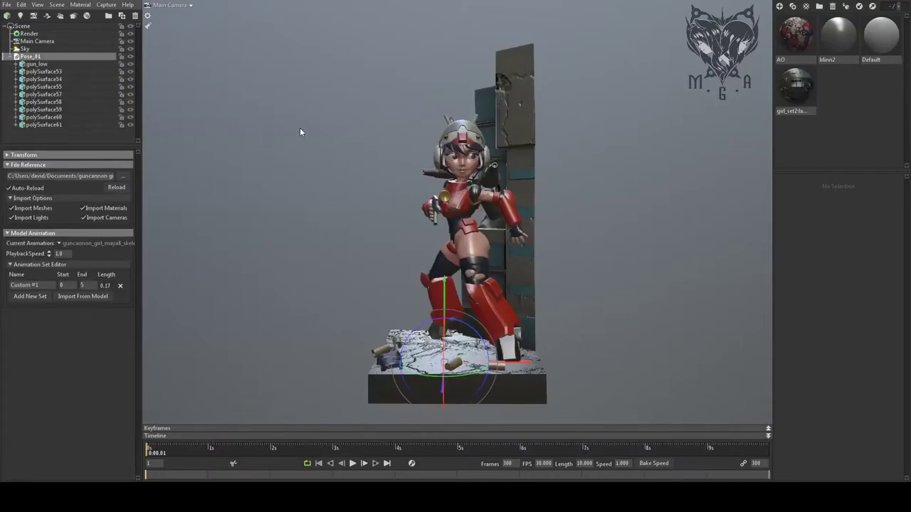
left_click_drag(305, 145, 910, 170)
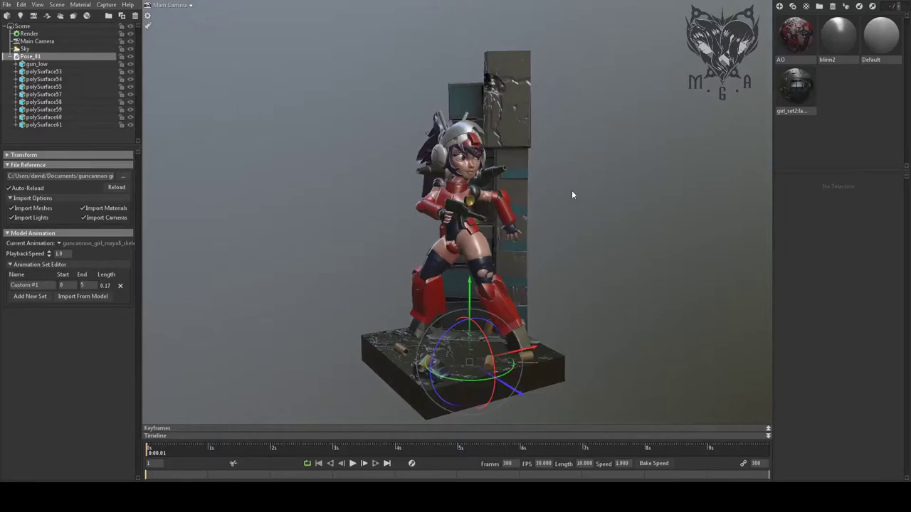
Set the AO material to Roughness microsurface and Metalness reflectivity, and load its roughness and metalness maps.
left_click(799, 44)
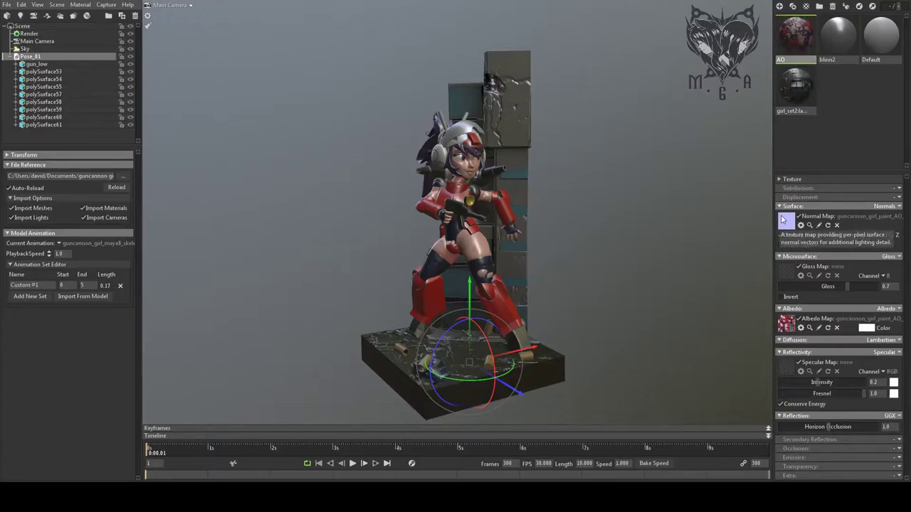
left_click(892, 257)
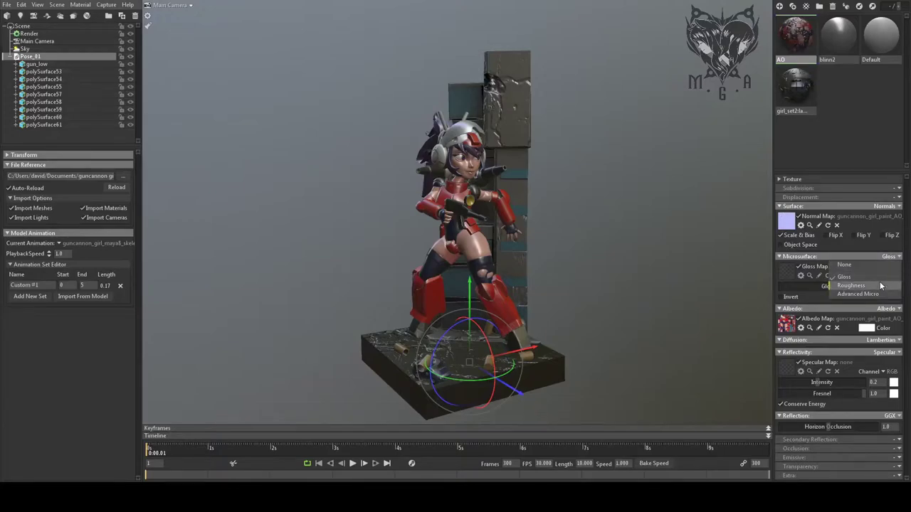
left_click(880, 283)
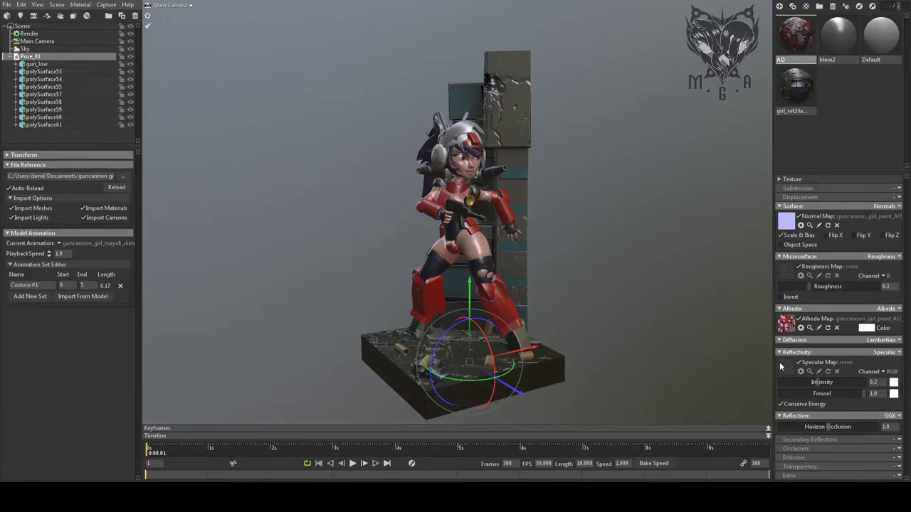
left_click(880, 352)
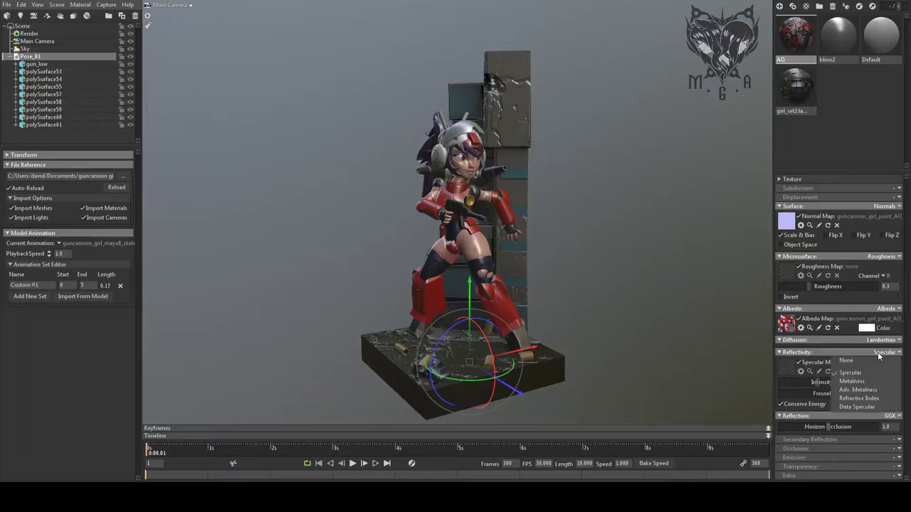
left_click(860, 382)
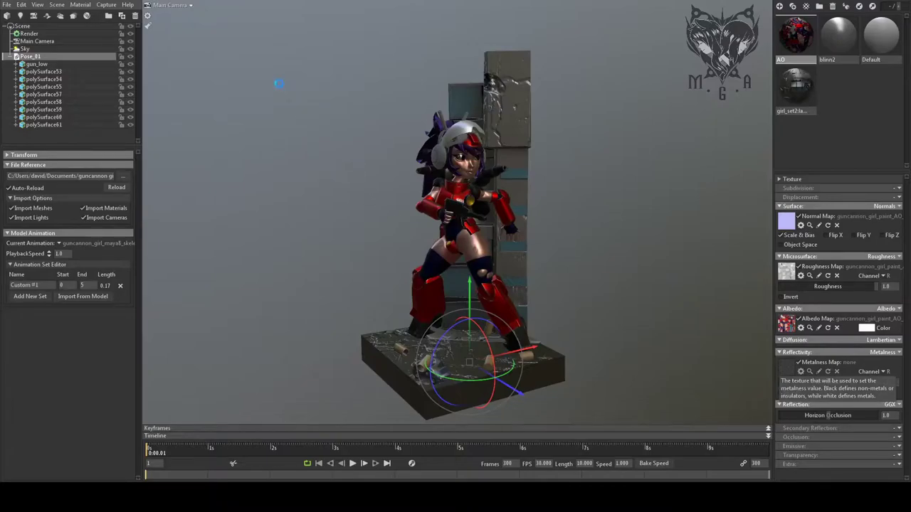
left_click_drag(667, 226, 235, 223)
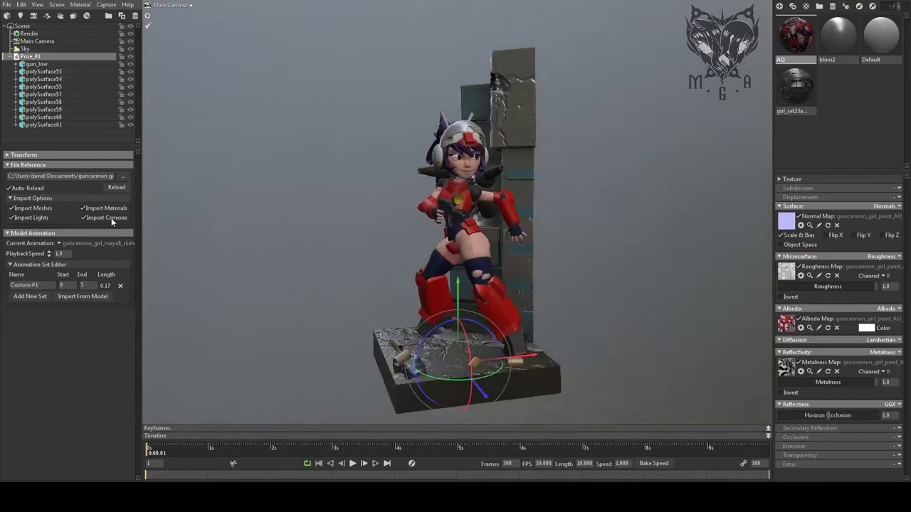
Switch the girl_set2 material to Roughness and Metalness, and load the lambert1_Roughness and lambert1_Metallic maps.
left_click(789, 89)
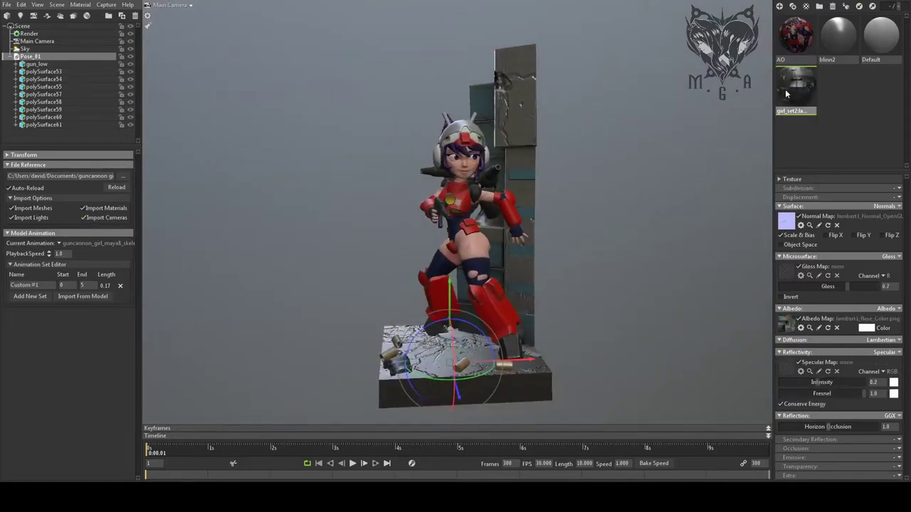
left_click(889, 257)
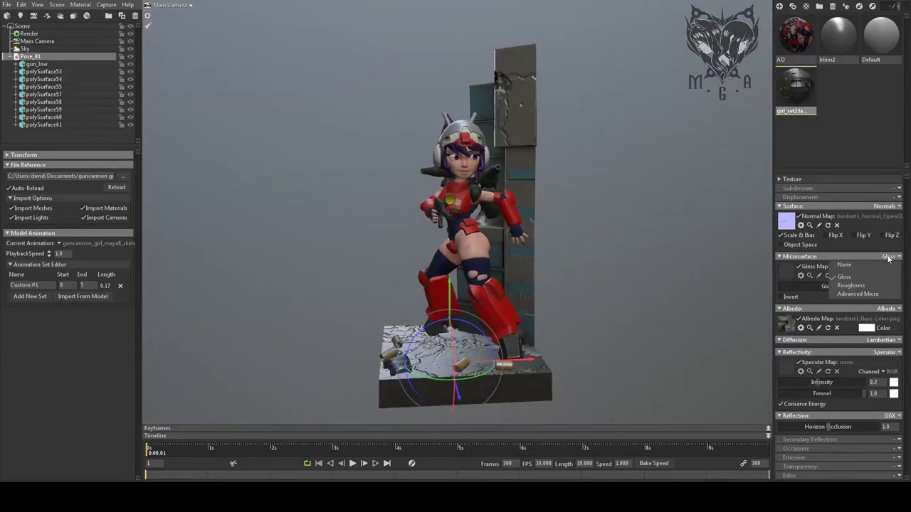
left_click(877, 286)
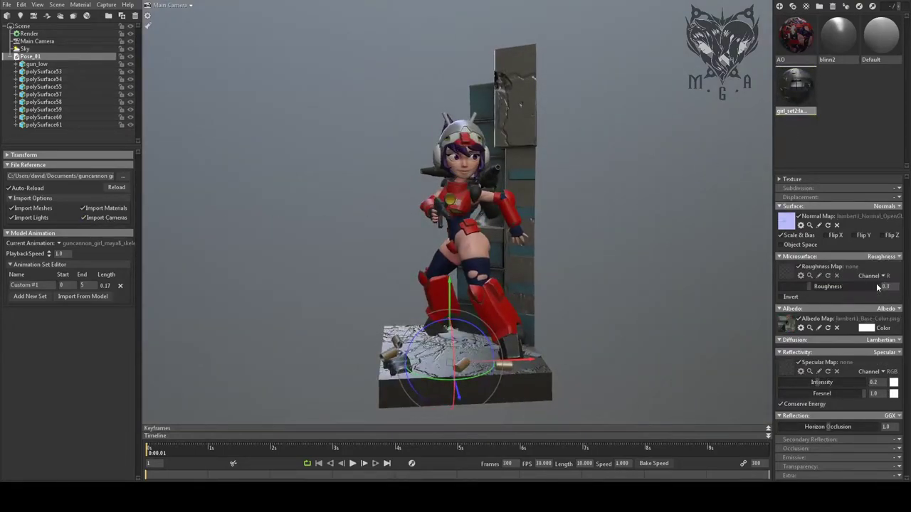
left_click(894, 352)
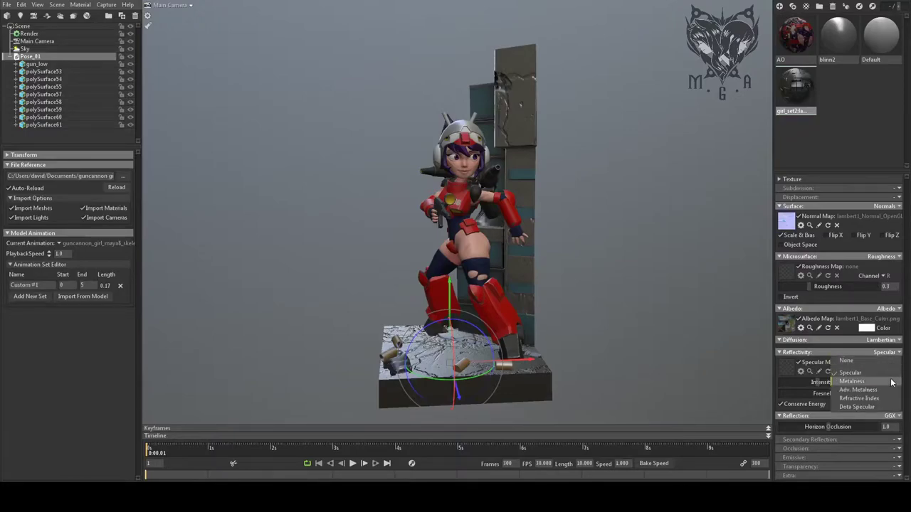
left_click(852, 381)
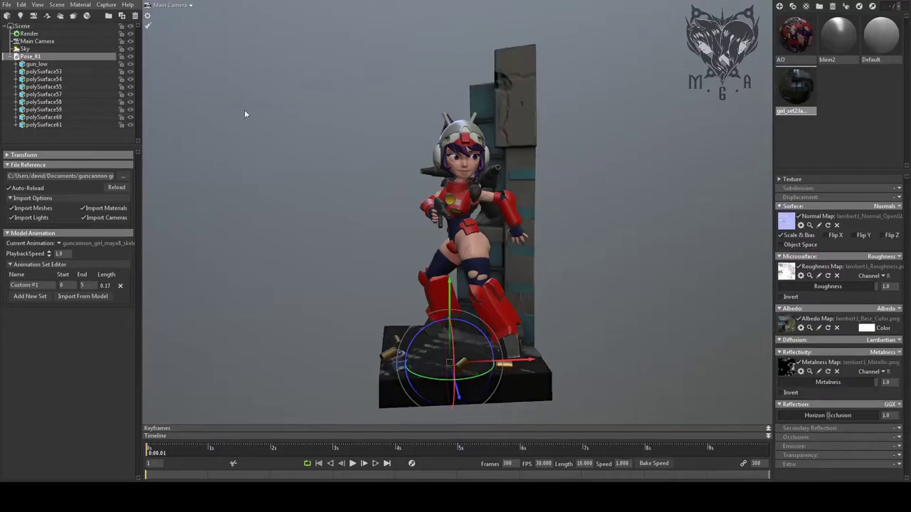
Duplicate the AO material and apply the copy to the helmet visor.
left_click_drag(294, 220, 910, 232)
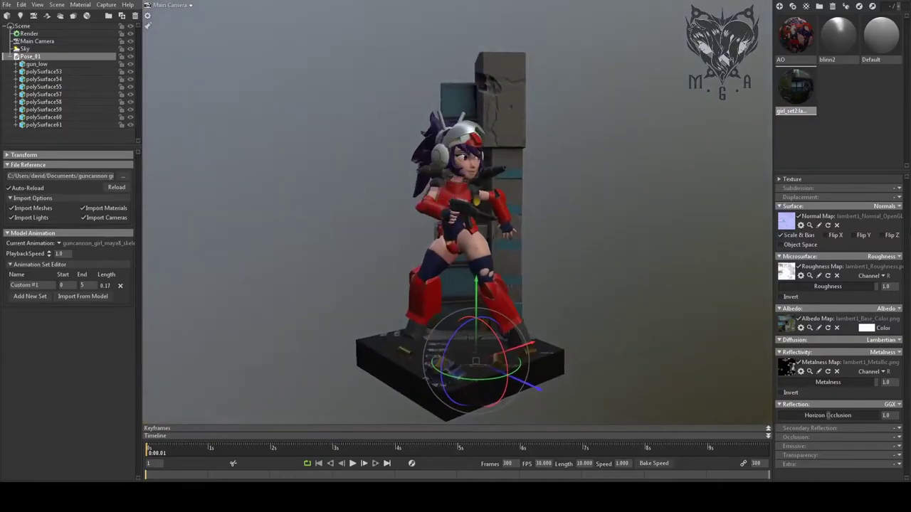
right_click_drag(582, 101, 653, 210)
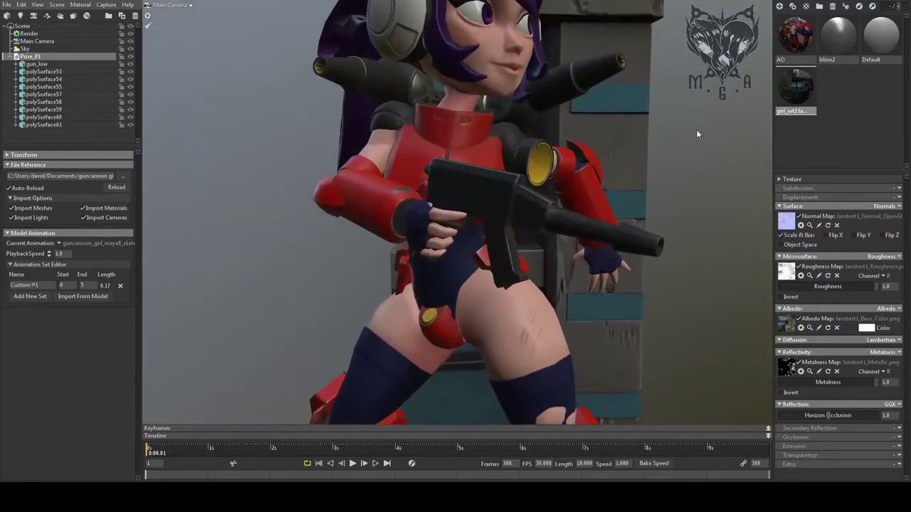
middle_click_drag(696, 131, 689, 292)
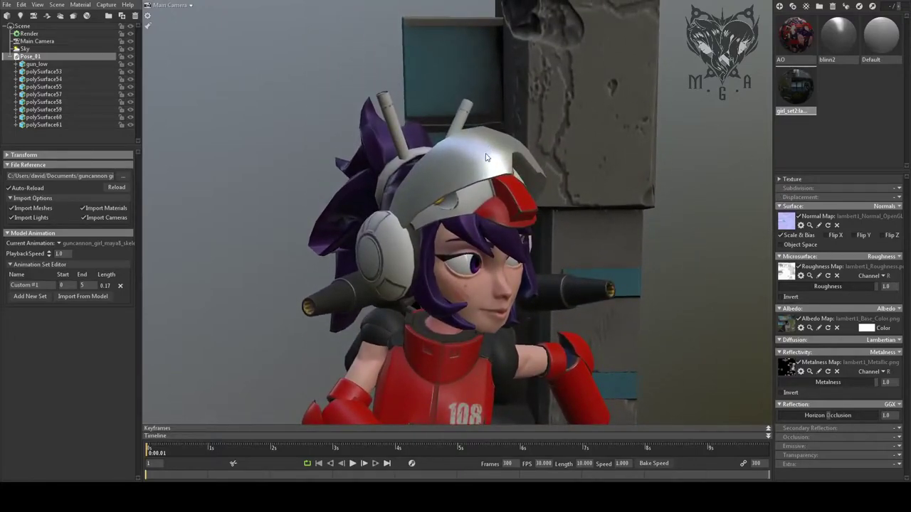
left_click(786, 44)
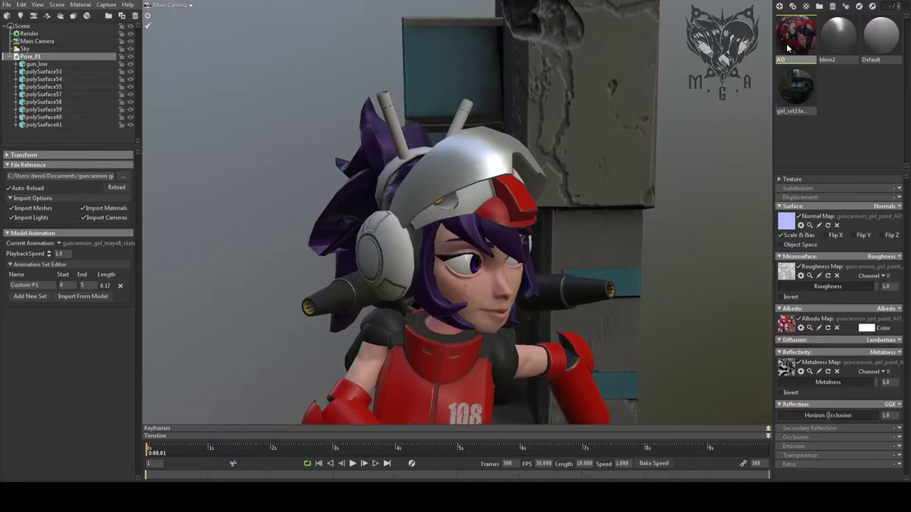
left_click(792, 6)
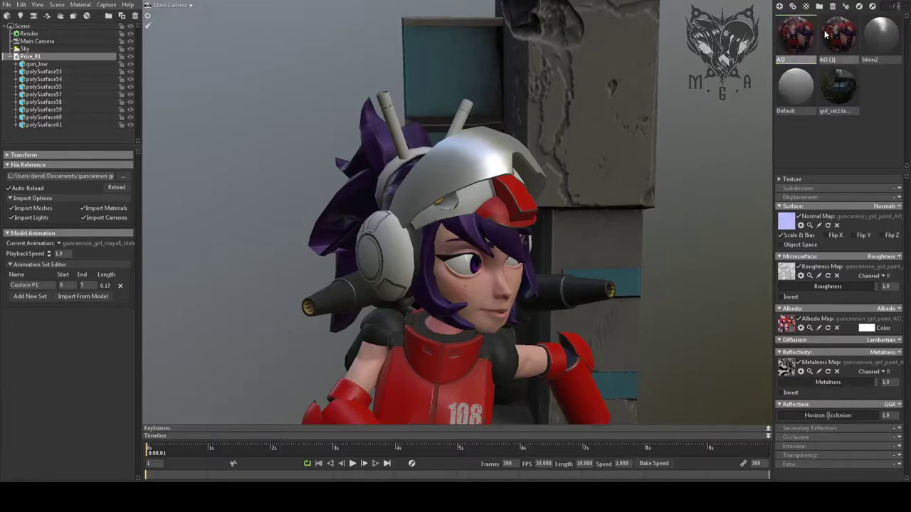
left_click_drag(837, 38, 639, 139)
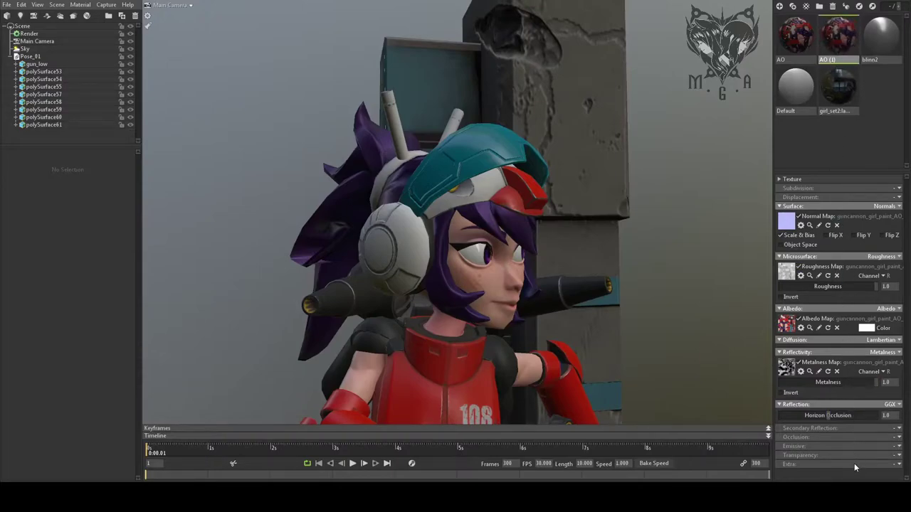
Set the AO (1) material's transparency to Refraction with an index of refraction of about 2.19 and caustics at 1.0.
left_click(897, 455)
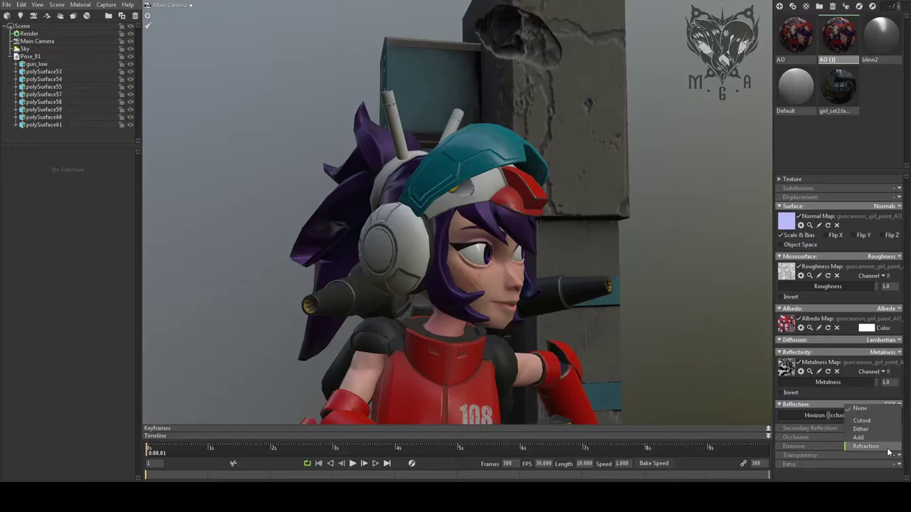
left_click(888, 448)
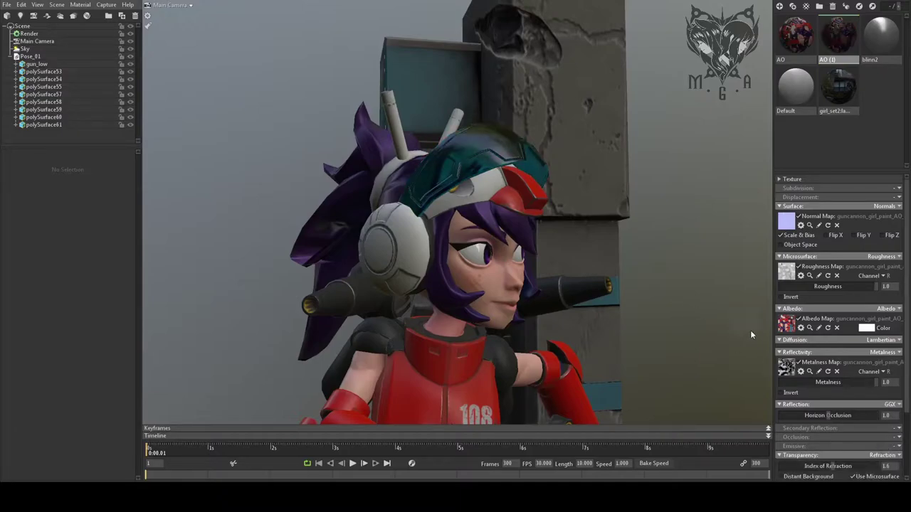
scroll(820, 402, "down", 2)
left_click_drag(832, 421, 854, 420)
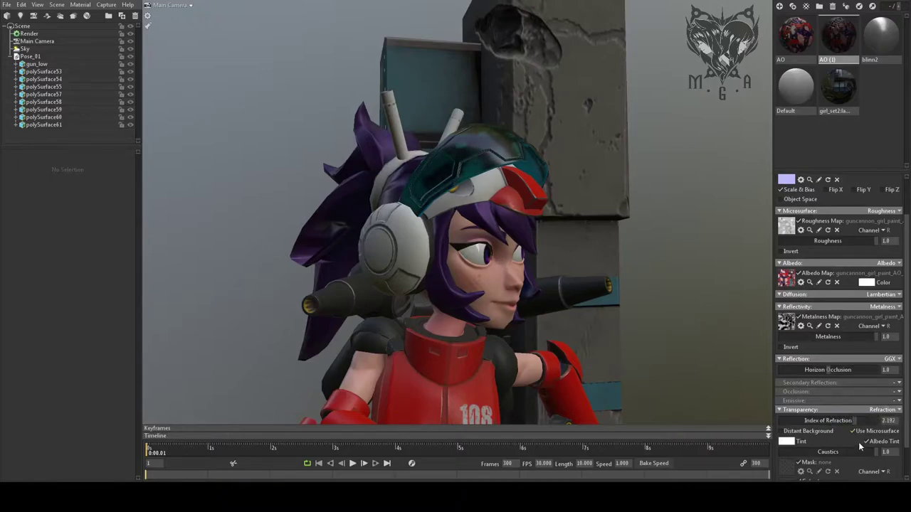
left_click_drag(832, 452, 905, 452)
scroll(870, 456, "down", 2)
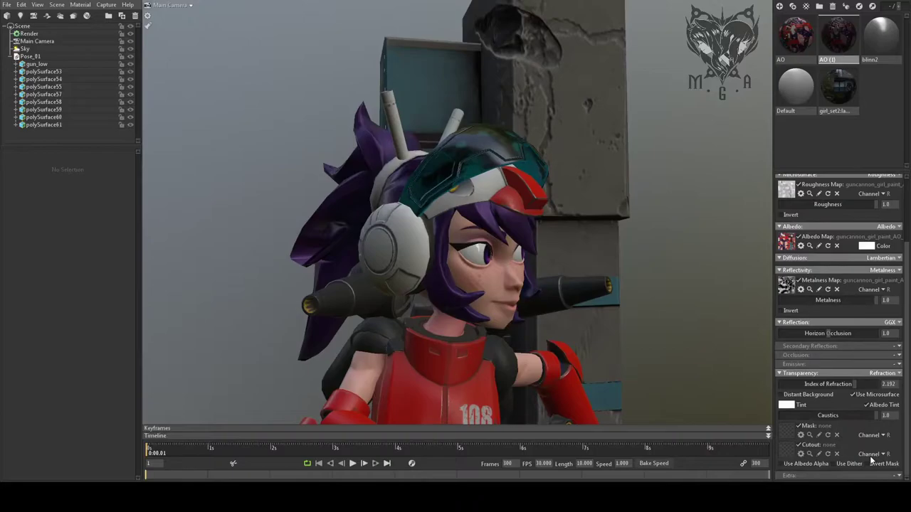
Lower the visor material's index of refraction to about 1.003.
left_click_drag(768, 367, 544, 348)
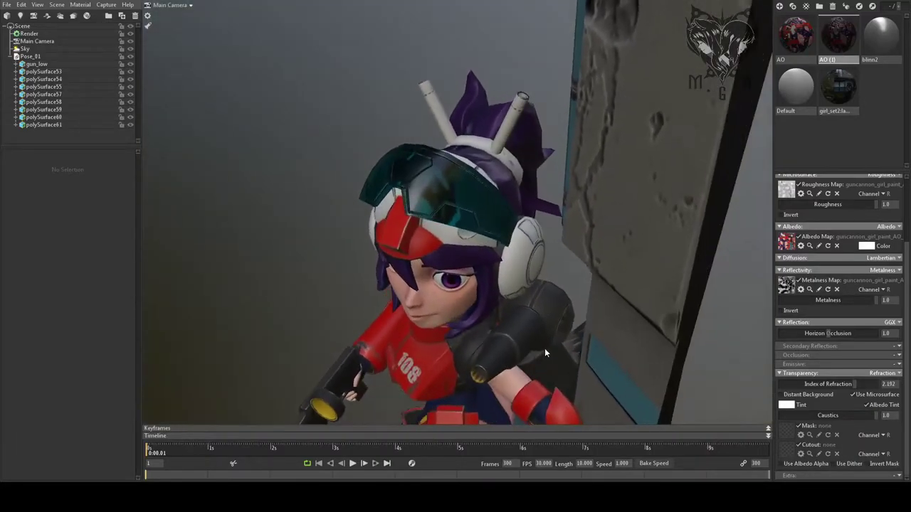
left_click_drag(887, 383, 766, 380)
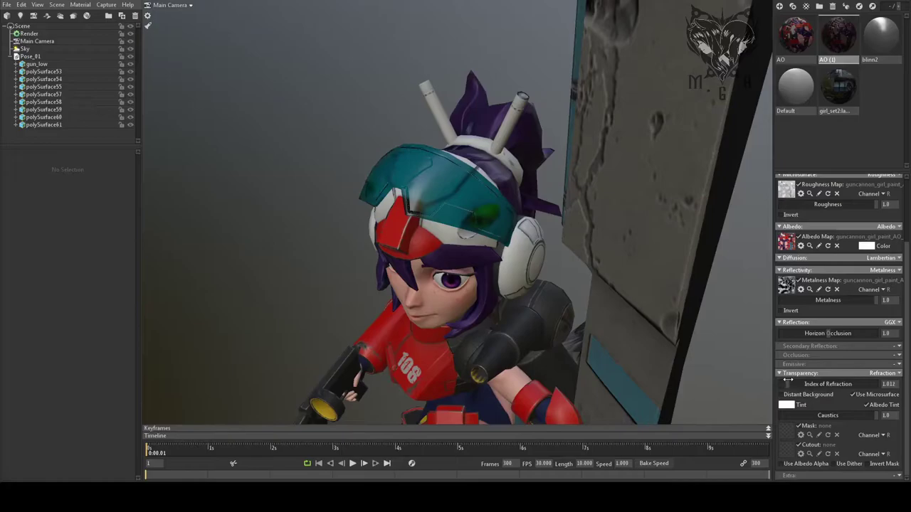
left_click_drag(781, 380, 786, 381)
Open the preset browser of the scene's Sky light.
left_click_drag(690, 365, 588, 218)
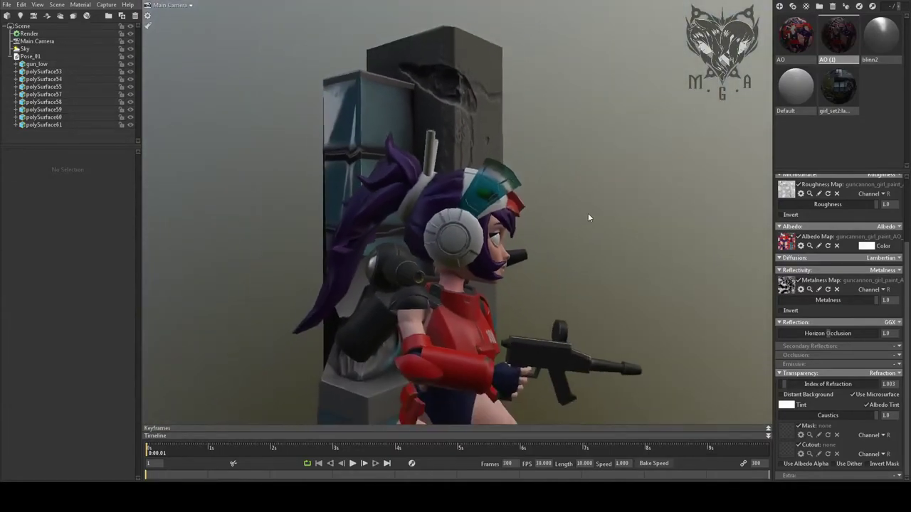
right_click_drag(587, 218, 585, 299)
middle_click_drag(585, 299, 609, 182)
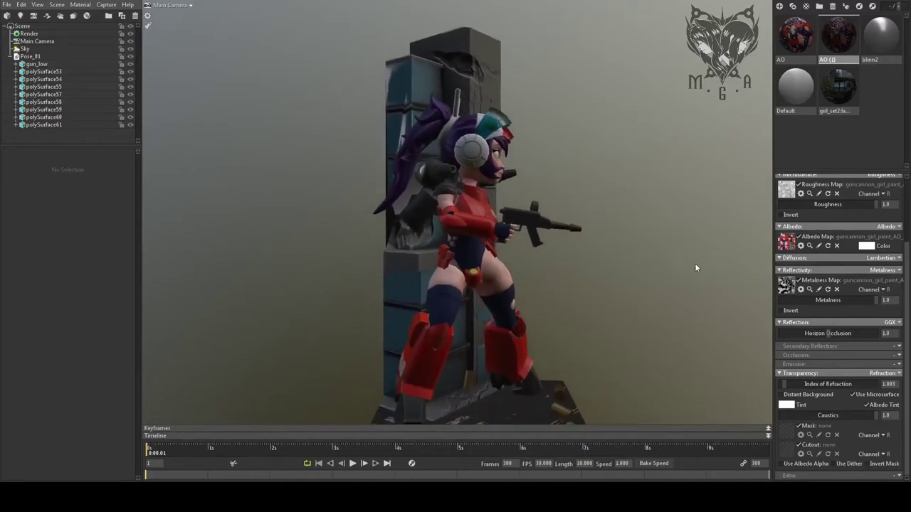
left_click_drag(696, 268, 521, 233)
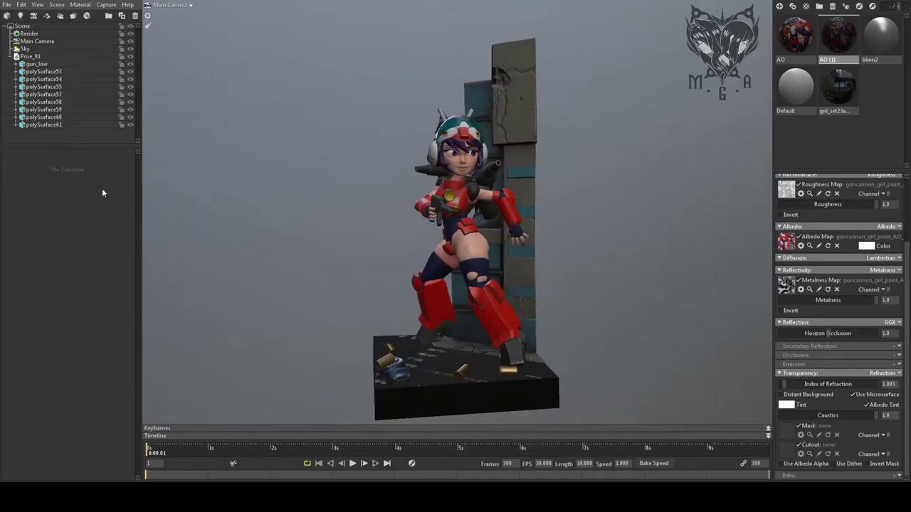
left_click(24, 49)
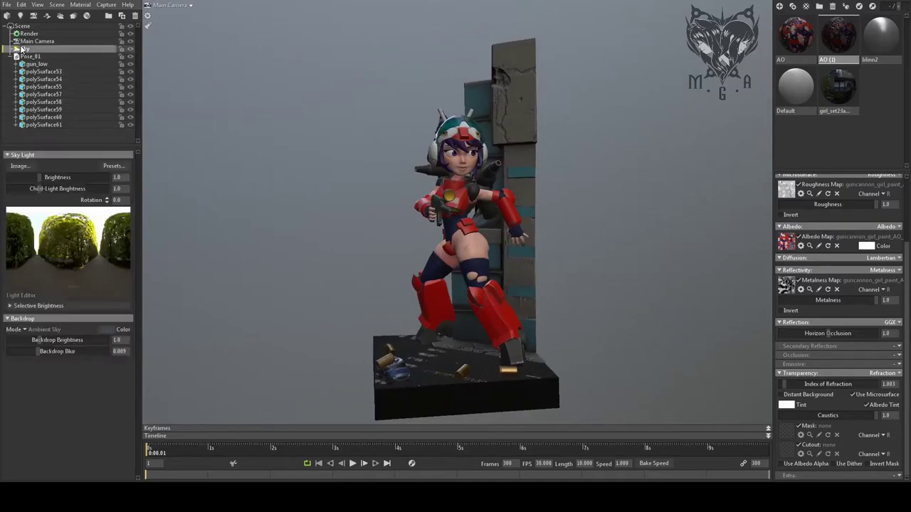
left_click(109, 167)
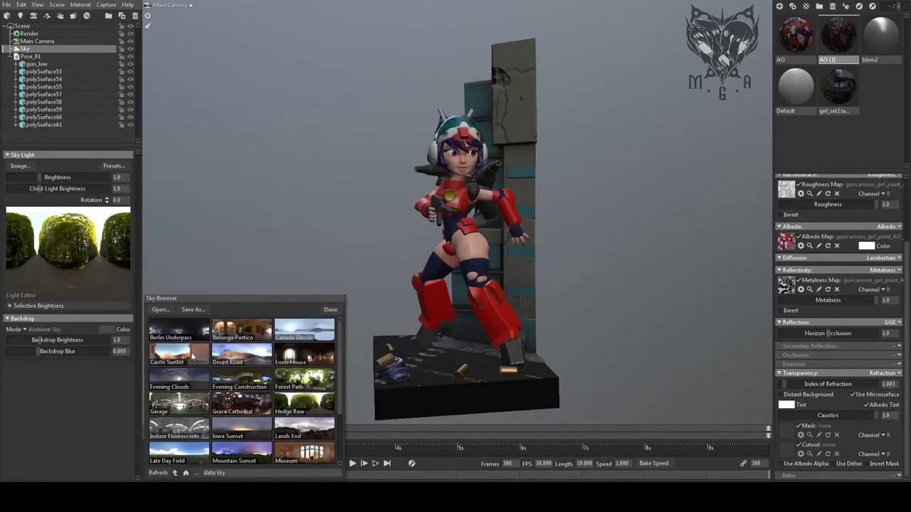
Try out sky presets on the diorama, including Castle Sunset, Desert Road, Late Day Field, Museum, Canada Glacier, Ennis House and Berlin Underpass.
left_click(192, 356)
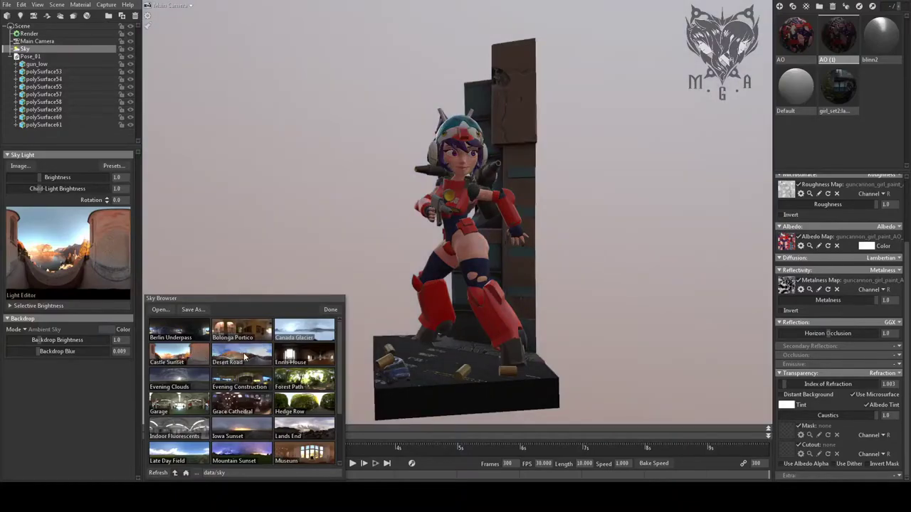
left_click(243, 353)
left_click(246, 409)
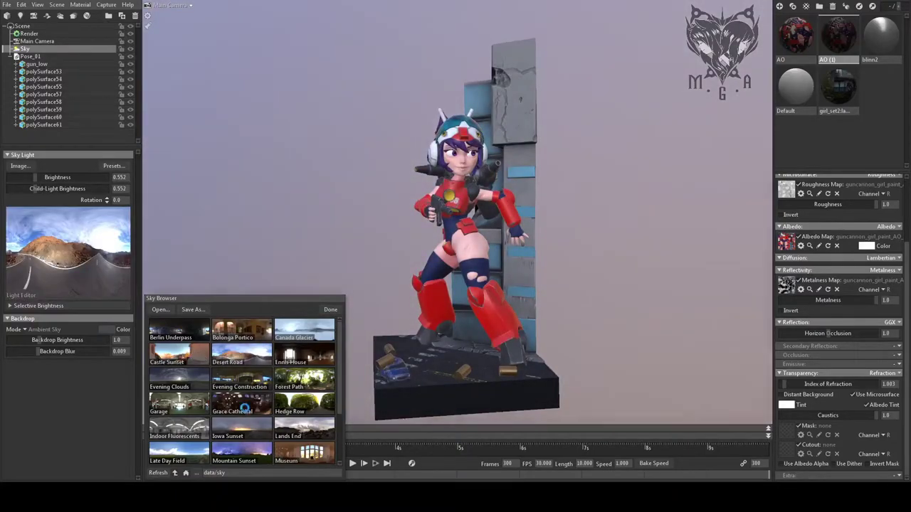
left_click(191, 459)
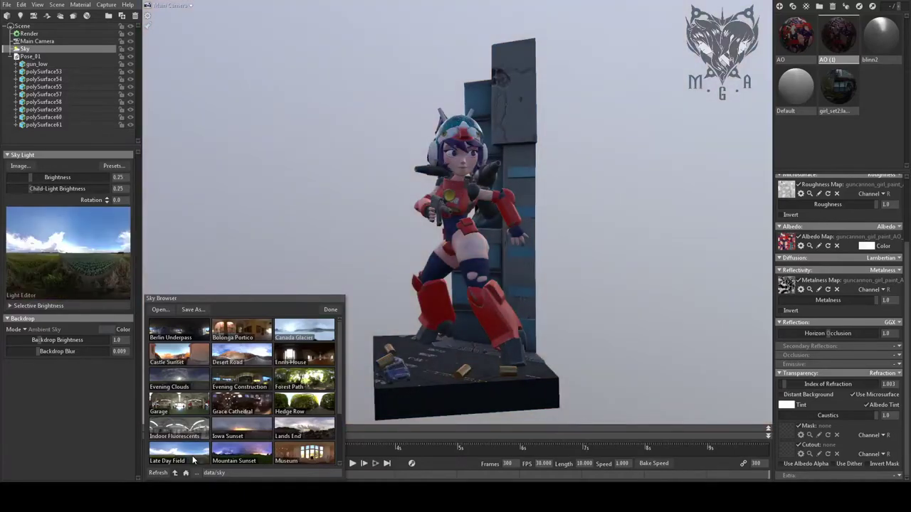
left_click(304, 455)
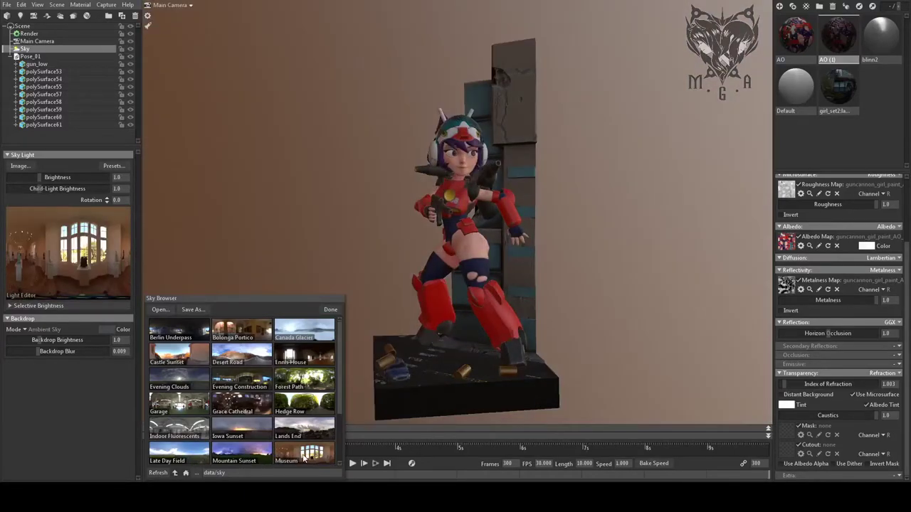
left_click(178, 350)
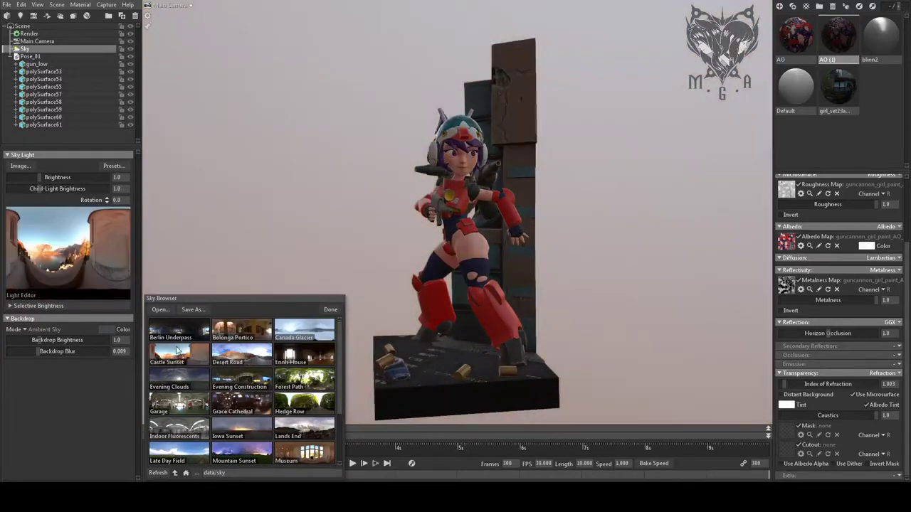
left_click(324, 330)
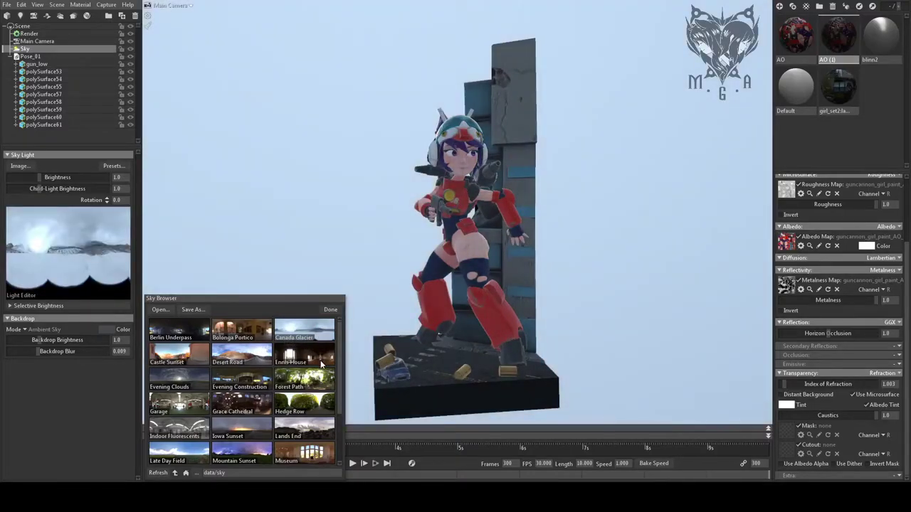
left_click(321, 364)
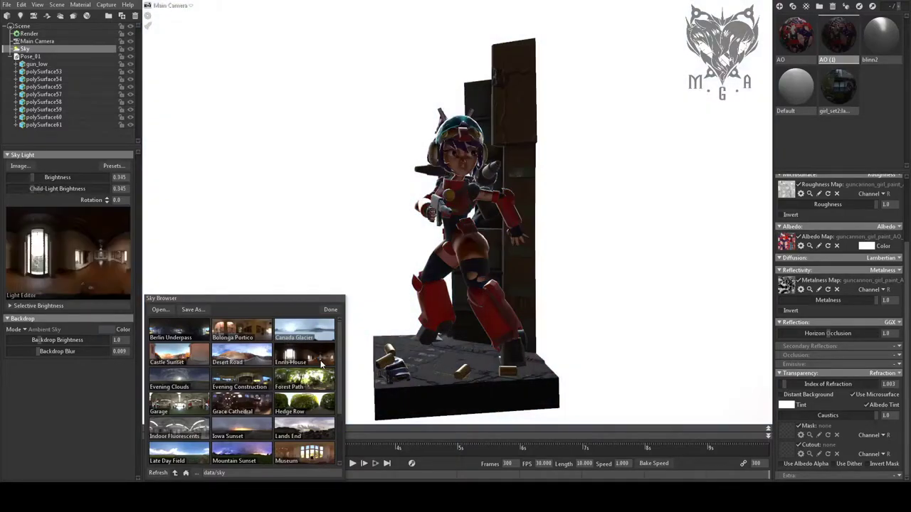
left_click(315, 460)
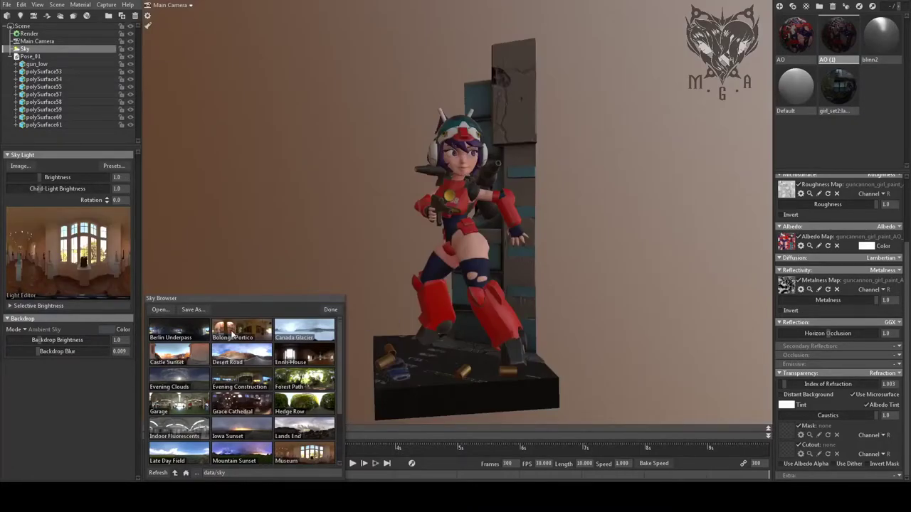
left_click(199, 361)
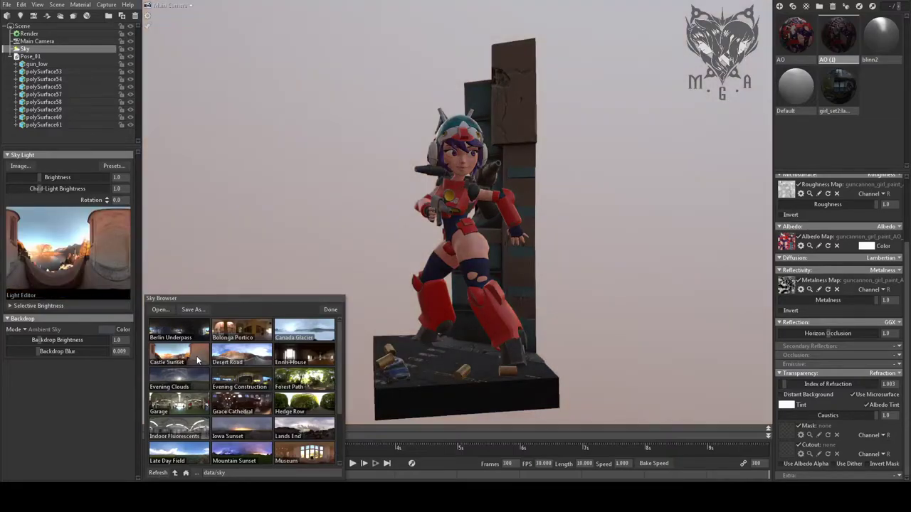
left_click(190, 338)
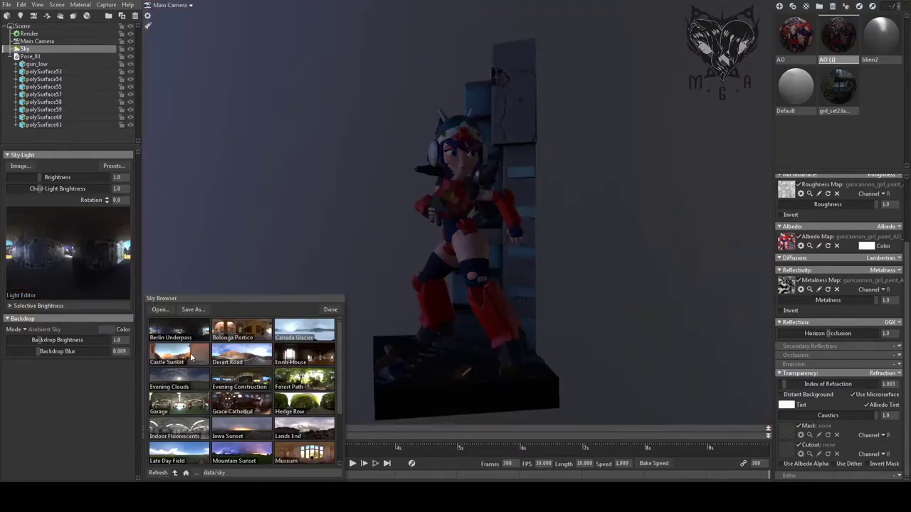
Apply the Desert Road sky preset and close the preset browser.
left_click(237, 355)
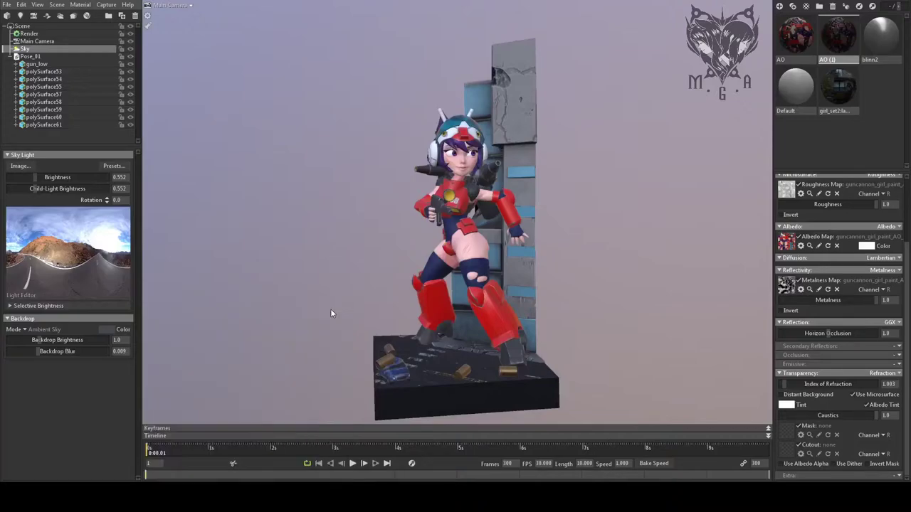
left_click_drag(346, 260, 19, 273)
left_click_drag(686, 266, 500, 273)
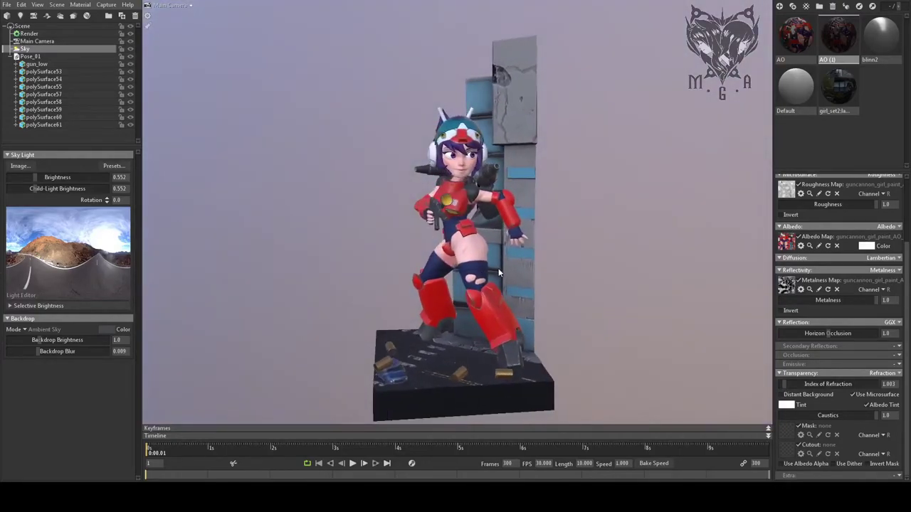
Collapse the Pose_01 group, add a new spot light to the scene and move it above the diorama.
left_click(10, 56)
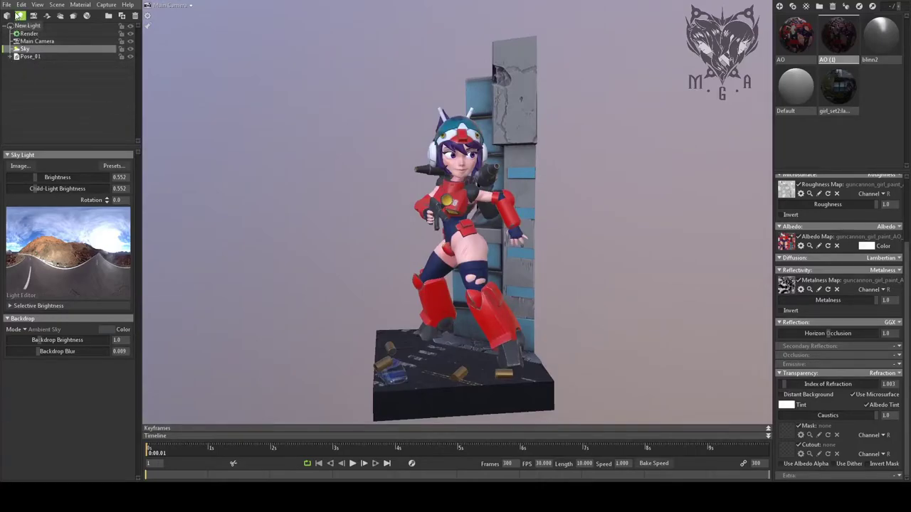
left_click(19, 15)
left_click_drag(604, 231, 336, 207)
left_click_drag(414, 140, 411, 7)
mouse_move(389, 112)
left_mouse_down()
mouse_move(381, 149)
mouse_move(393, 108)
left_mouse_up()
left_click_drag(425, 175, 570, 136)
mouse_move(593, 87)
left_mouse_down()
mouse_move(583, 119)
mouse_move(614, 77)
mouse_move(408, 93)
mouse_move(513, 102)
mouse_move(602, 93)
left_mouse_up()
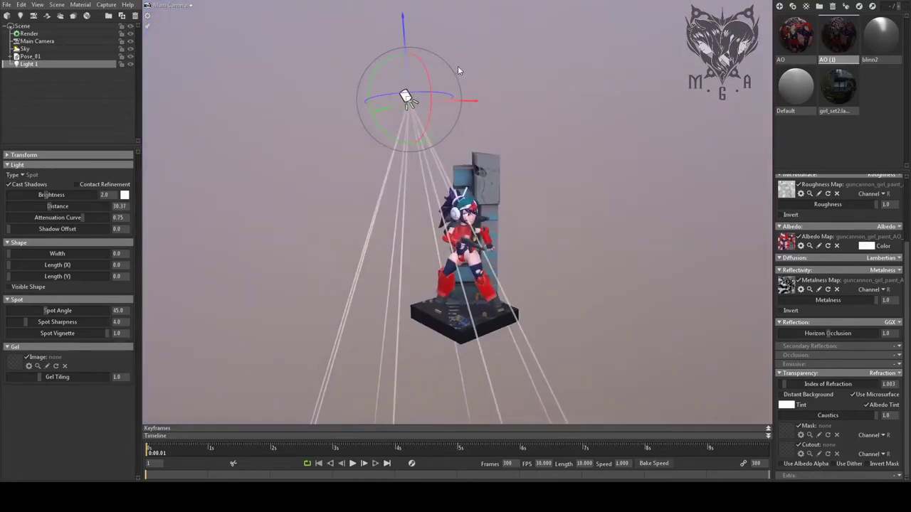
Raise and rotate the spot light, and shift it in front of the wall so its cone covers the character.
left_click_drag(405, 42, 404, 35)
left_click_drag(409, 93, 424, 131)
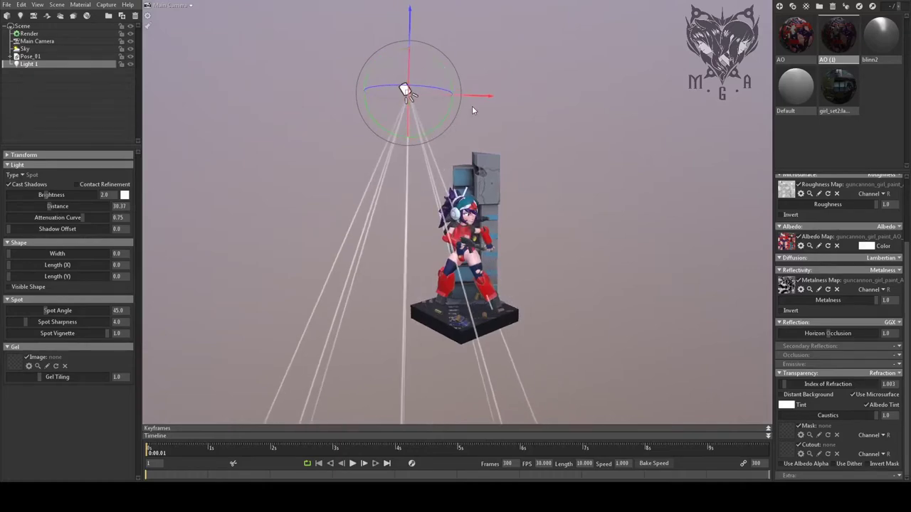
left_click_drag(479, 88, 432, 78)
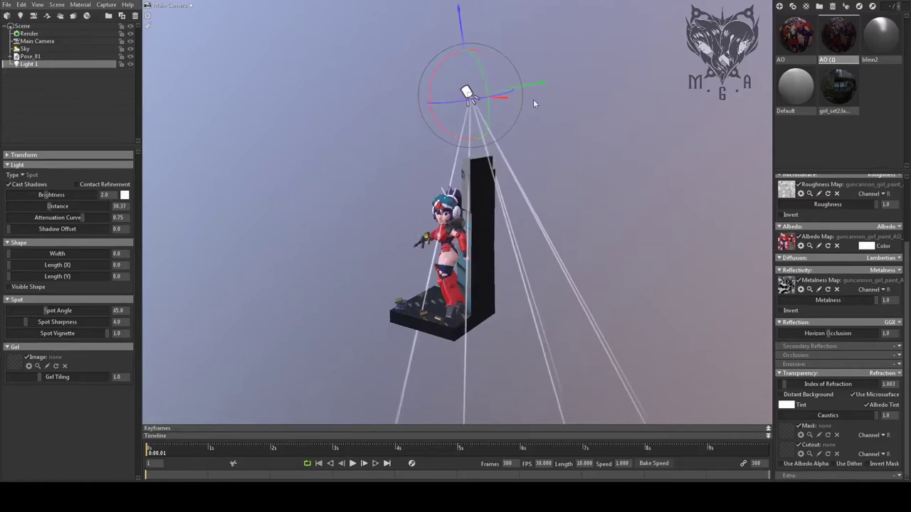
left_click_drag(532, 88, 477, 83)
left_click_drag(401, 40, 389, 6)
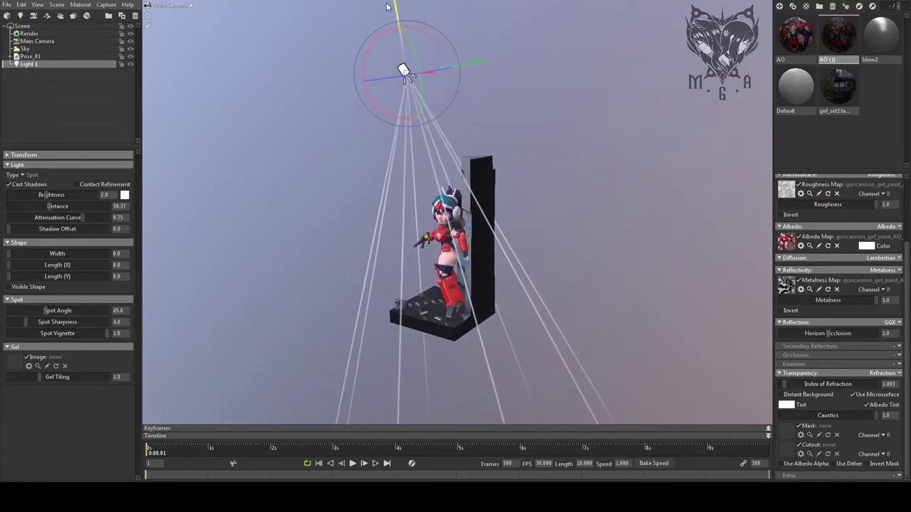
Set the spot light's attenuation curve to about 0.528, its distance to about 756.7 and its brightness to 4.0.
left_click_drag(370, 128, 462, 141)
right_click_drag(462, 141, 528, 207)
left_click_drag(527, 207, 478, 220)
middle_click_drag(483, 125, 478, 92)
left_click_drag(478, 93, 468, 264)
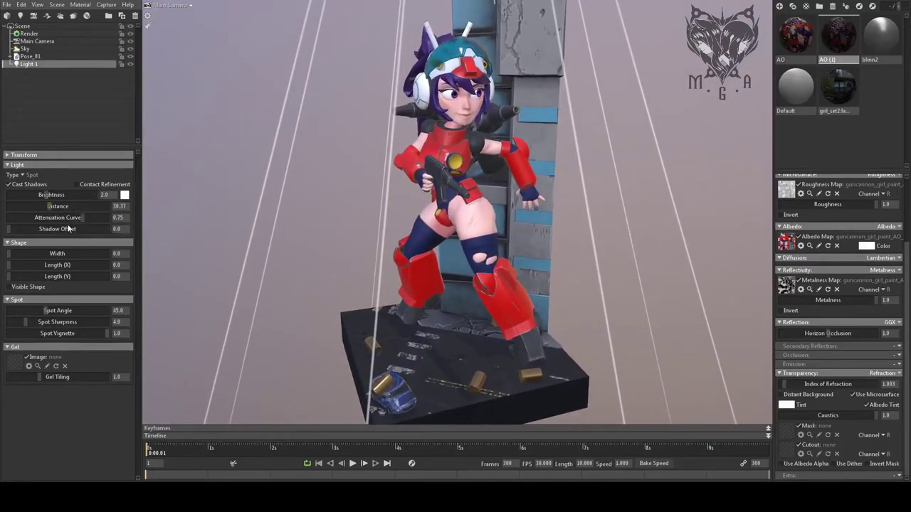
left_click_drag(82, 217, 101, 218)
left_click_drag(44, 217, 101, 211)
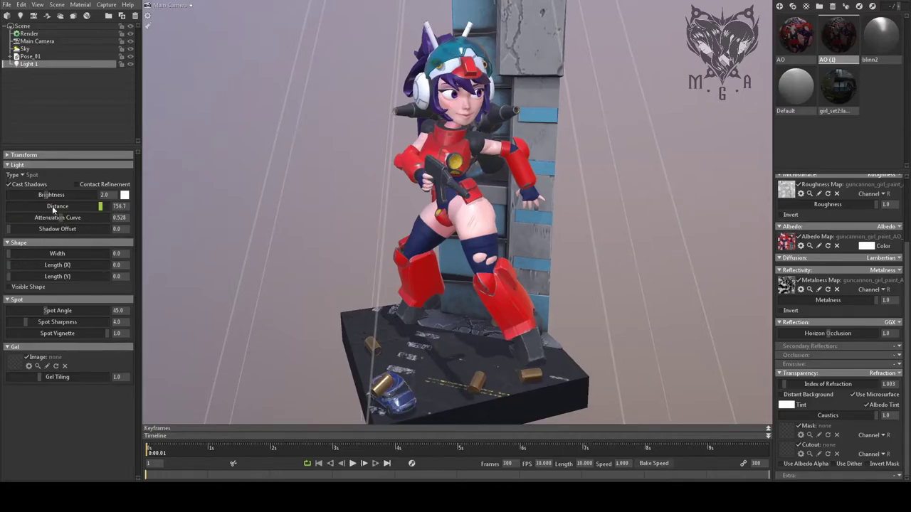
mouse_move(47, 195)
left_mouse_down()
mouse_move(36, 194)
mouse_move(62, 194)
mouse_move(51, 194)
left_mouse_up()
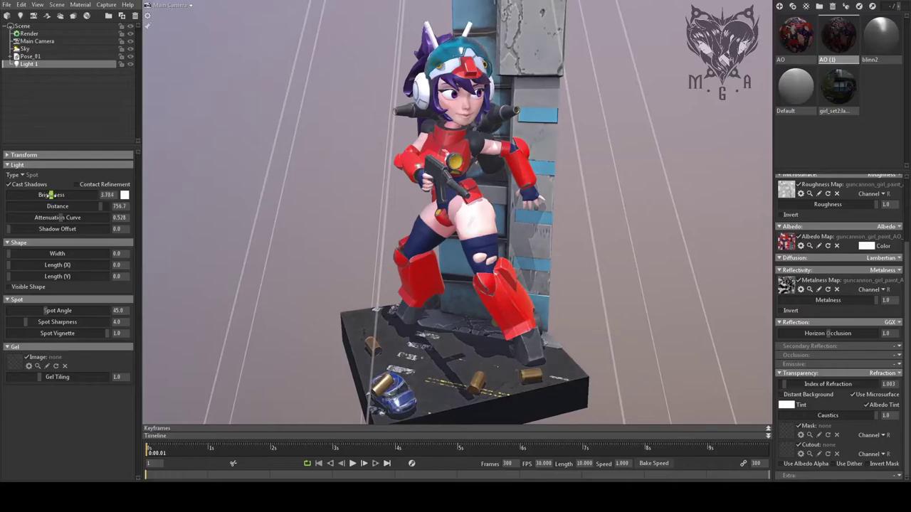
Change the spot light's color to a pale orange with hue about 30, saturation about 42 and value about 94.
left_click(124, 194)
left_click(279, 469)
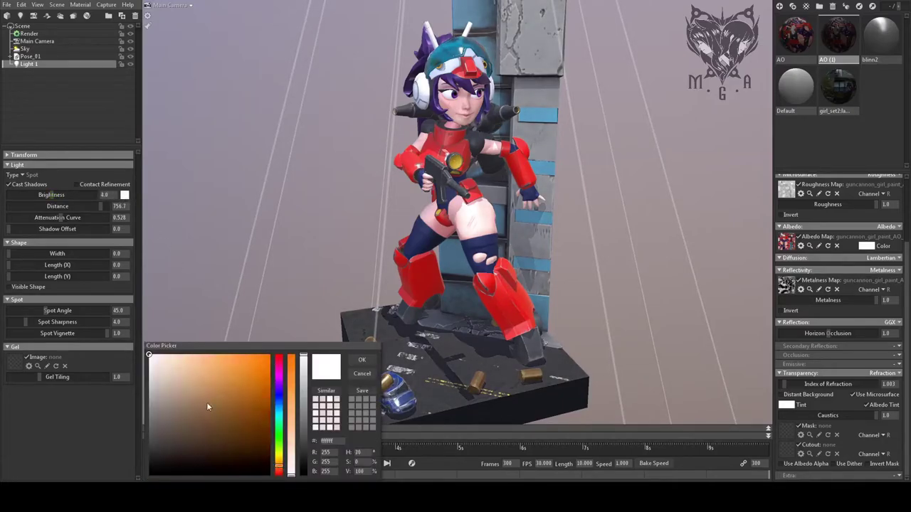
mouse_move(165, 365)
left_mouse_down()
mouse_move(160, 359)
mouse_move(205, 364)
mouse_move(183, 363)
left_mouse_up()
mouse_move(286, 458)
left_mouse_down()
mouse_move(290, 388)
mouse_move(291, 437)
mouse_move(290, 427)
left_mouse_up()
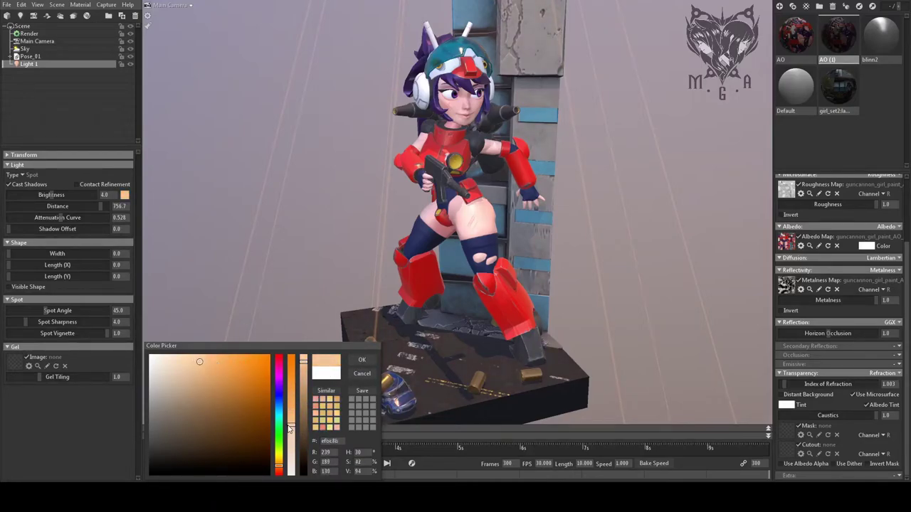
left_click(372, 363)
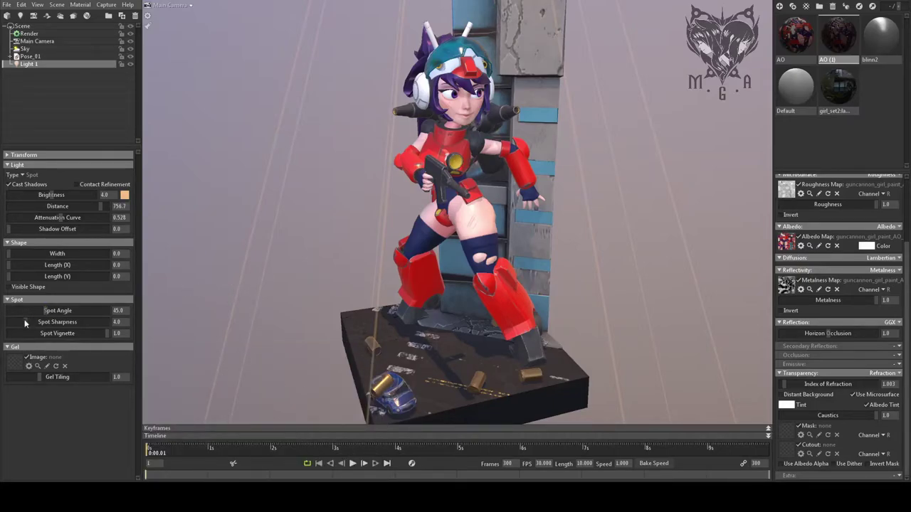
Set the spot sharpness to about 1.082, vignette to about 0.87 and angle to about 42.69, and deselect the light.
left_click_drag(29, 322, 94, 333)
left_click_drag(48, 313, 11, 322)
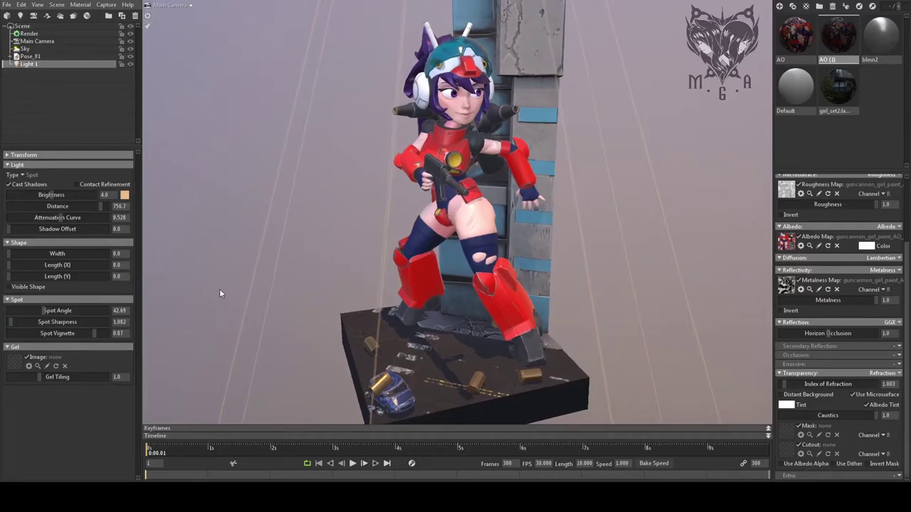
left_click(590, 272)
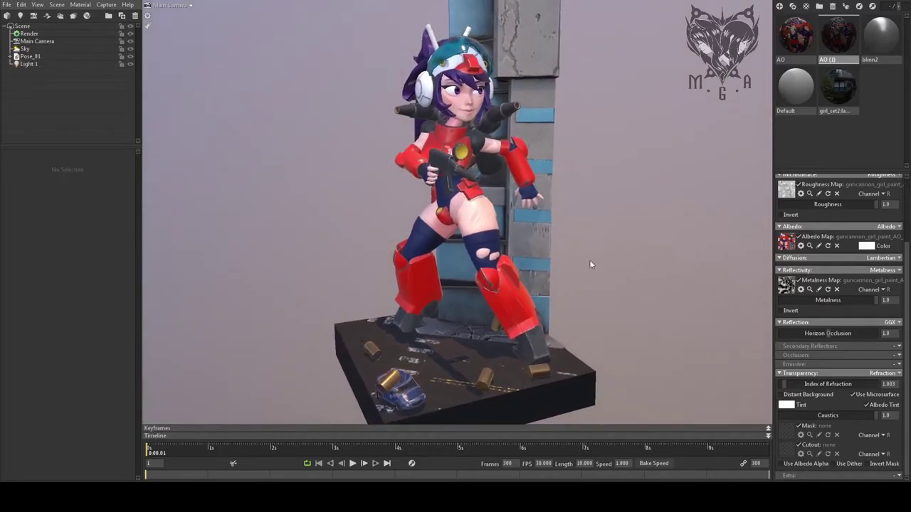
Try sky light rotations of 180, 90 and 270 degrees to compare the lighting on the diorama.
left_click(47, 48)
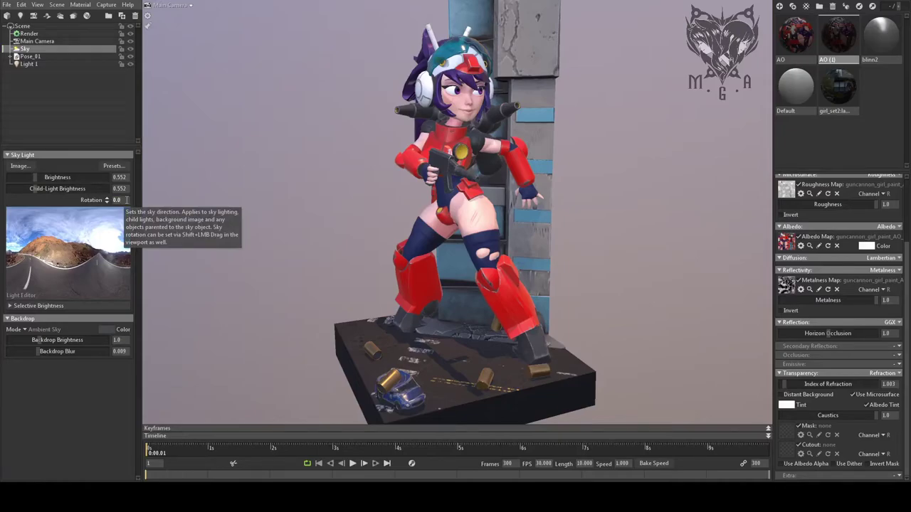
left_click(126, 200)
type("180")
key("Return")
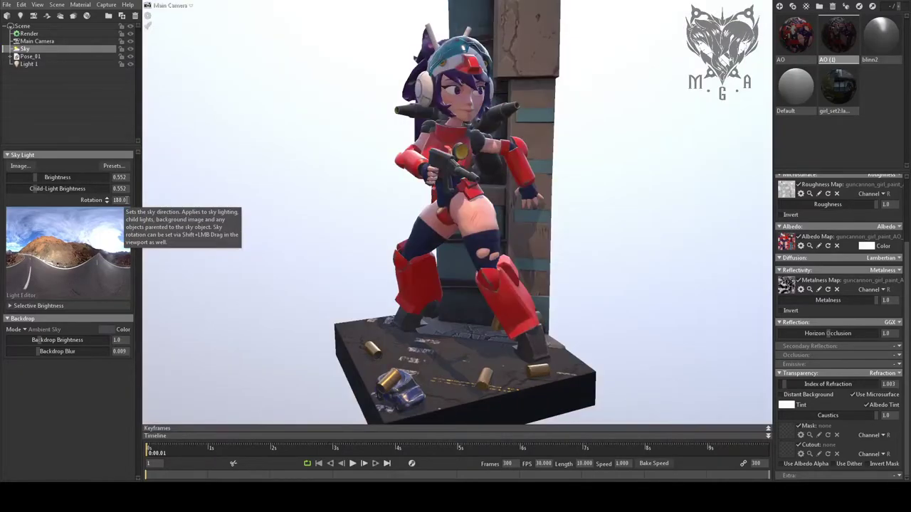
left_click(119, 200)
type("90")
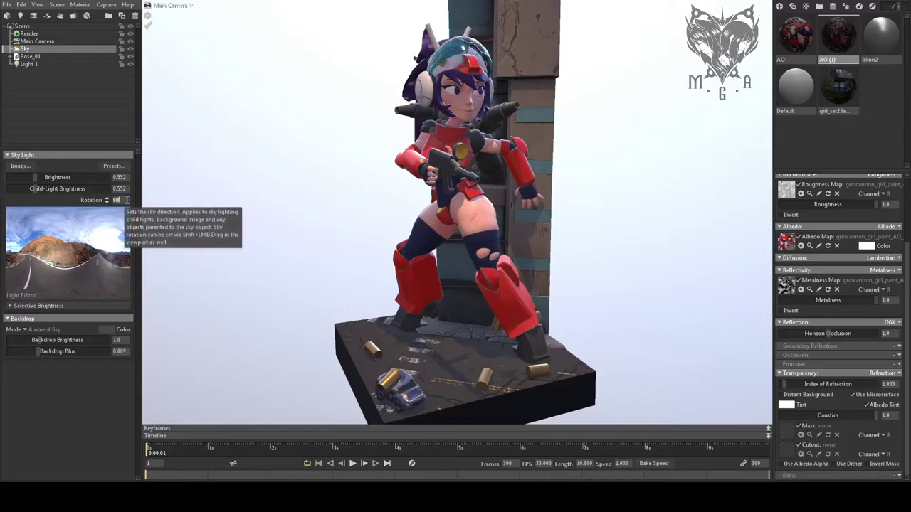
key("Return")
left_click(126, 200)
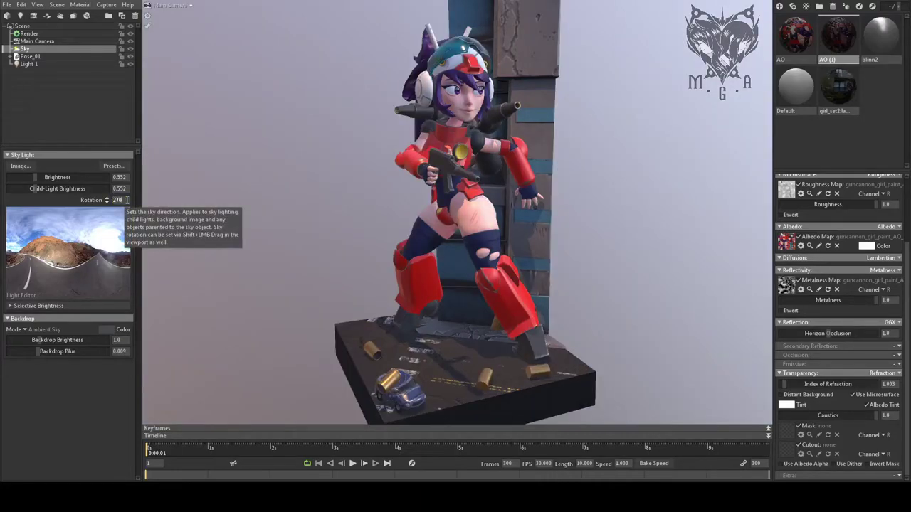
key("Return")
Set the sky light's rotation to 0 and deselect the sky.
left_click(126, 200)
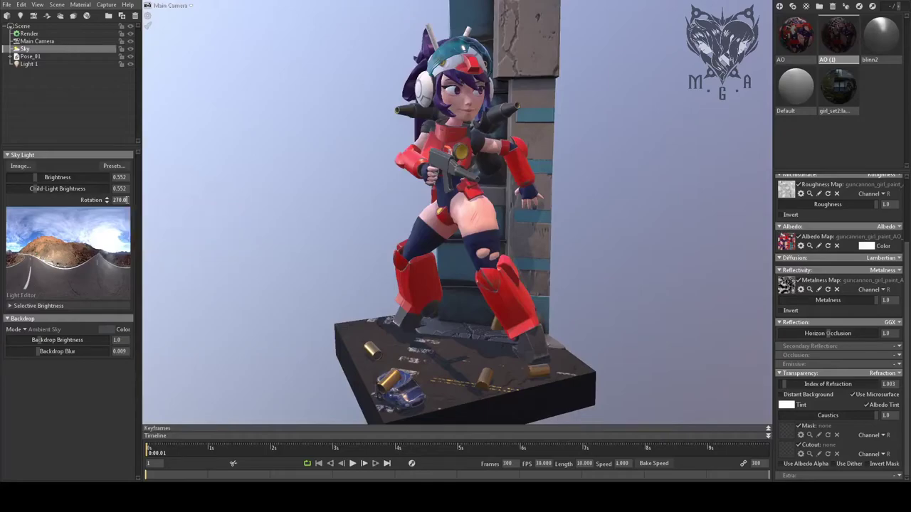
type("0")
key("Return")
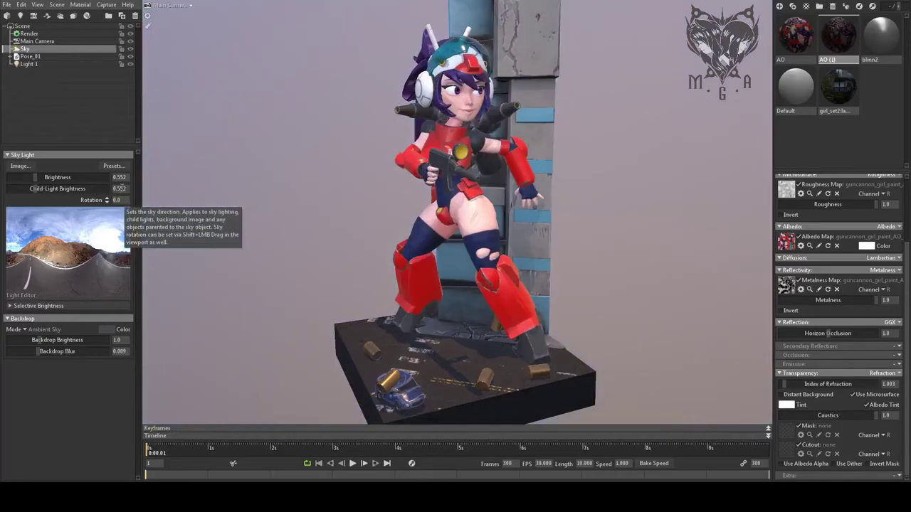
left_click(618, 176)
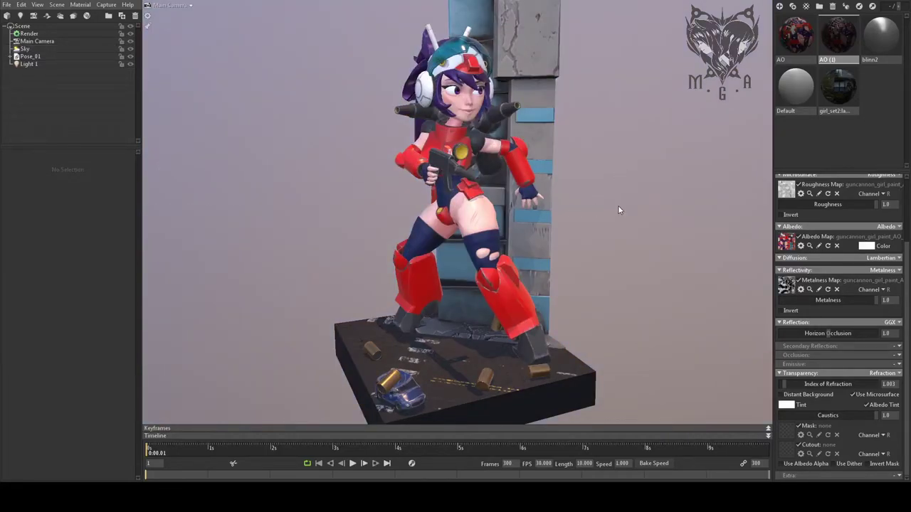
Set the image capture size to 2048 by 2048 pixels with transparency enabled in the capture settings.
right_click_drag(618, 207, 585, 190)
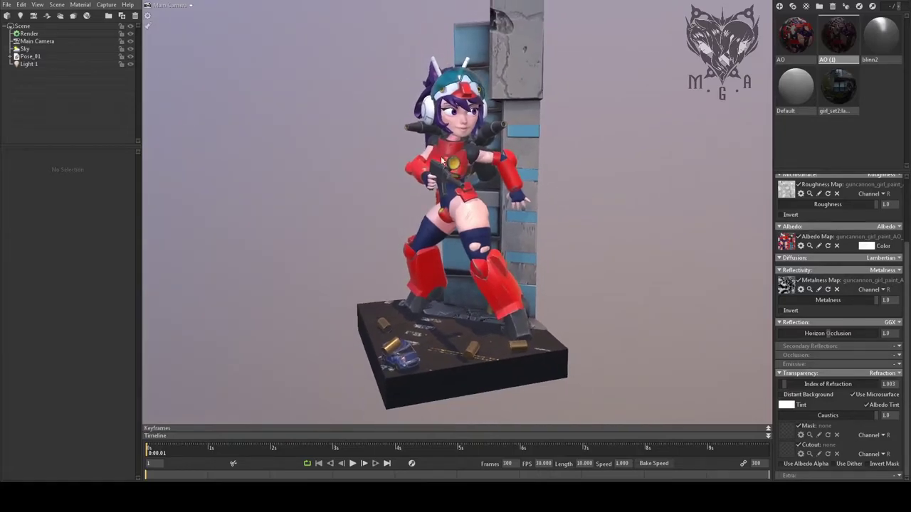
left_click(103, 5)
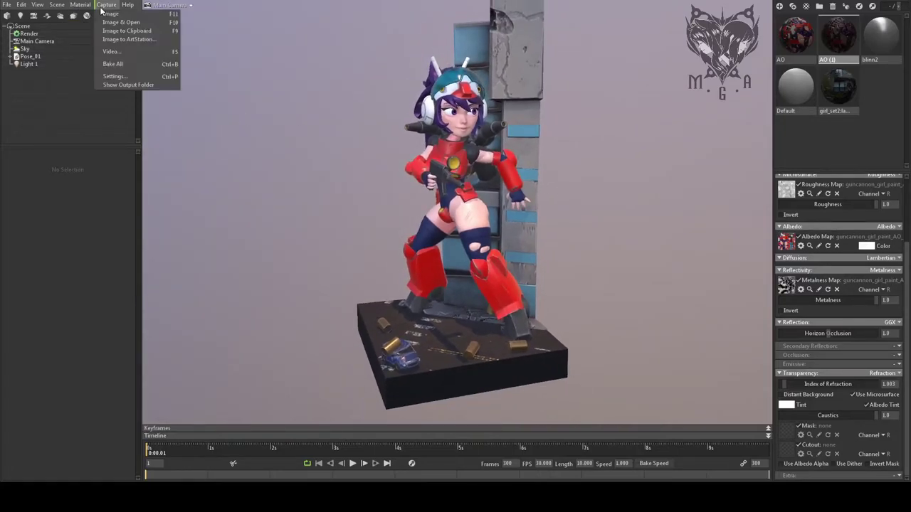
left_click(113, 75)
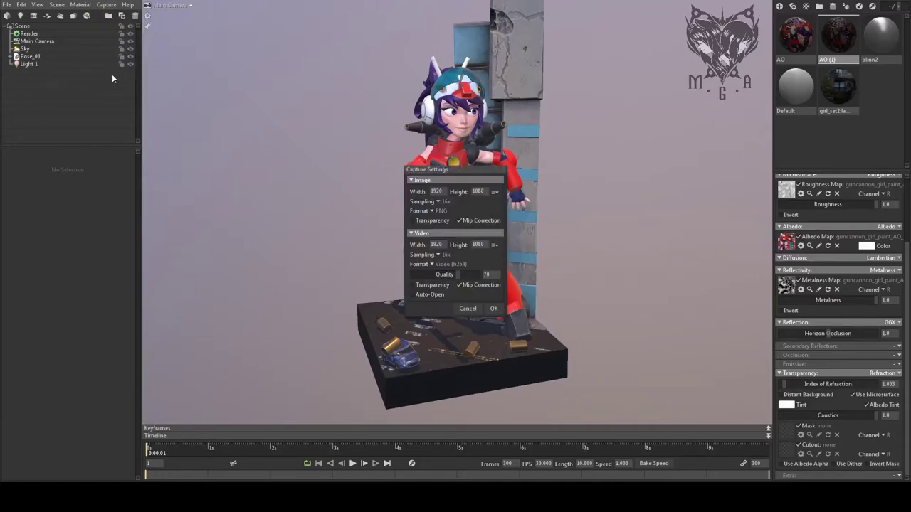
double_click(438, 192)
type("20")
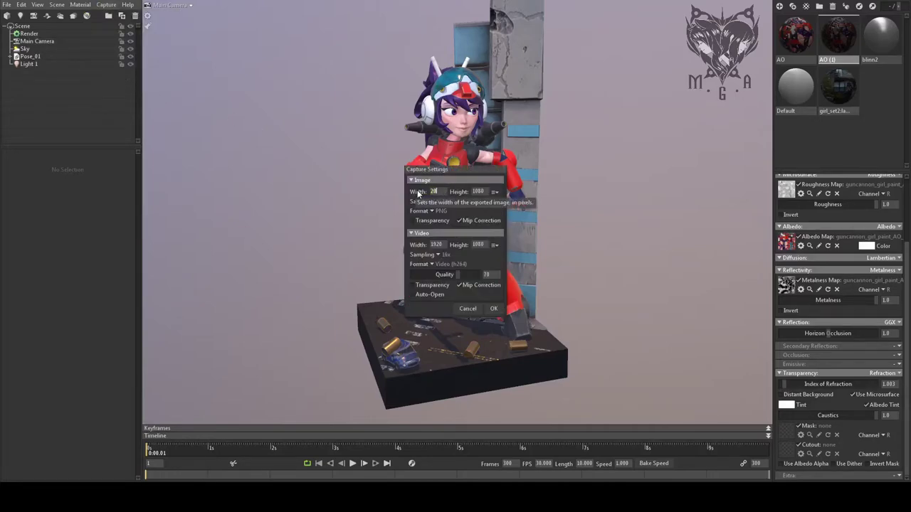
key("Tab")
type("2")
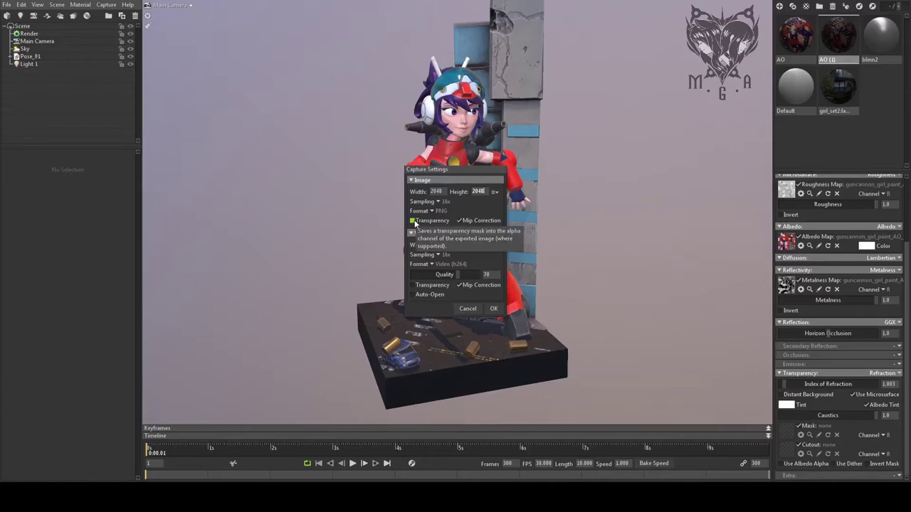
left_click(412, 221)
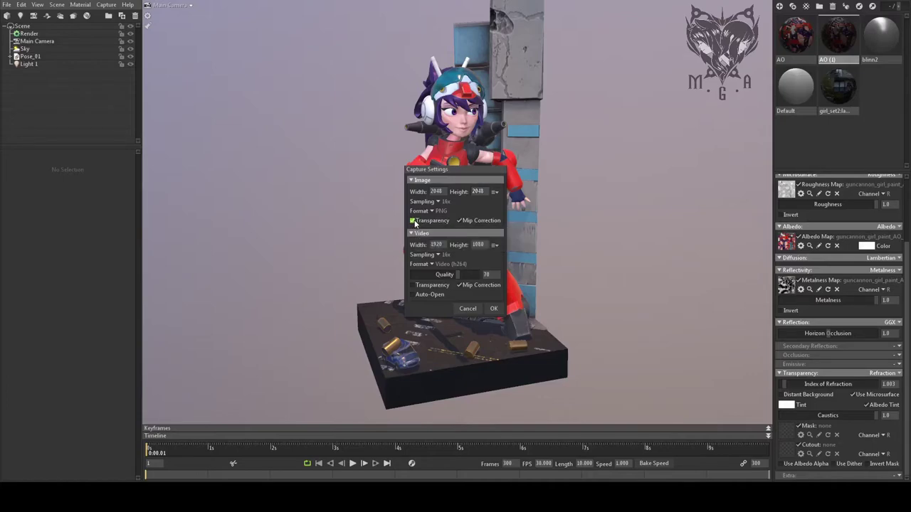
left_click(494, 308)
Add a shadow catcher beneath the diorama base, check its shadow from several angles, and deselect it.
mouse_move(544, 296)
left_mouse_down()
mouse_move(534, 276)
mouse_move(538, 292)
left_mouse_up()
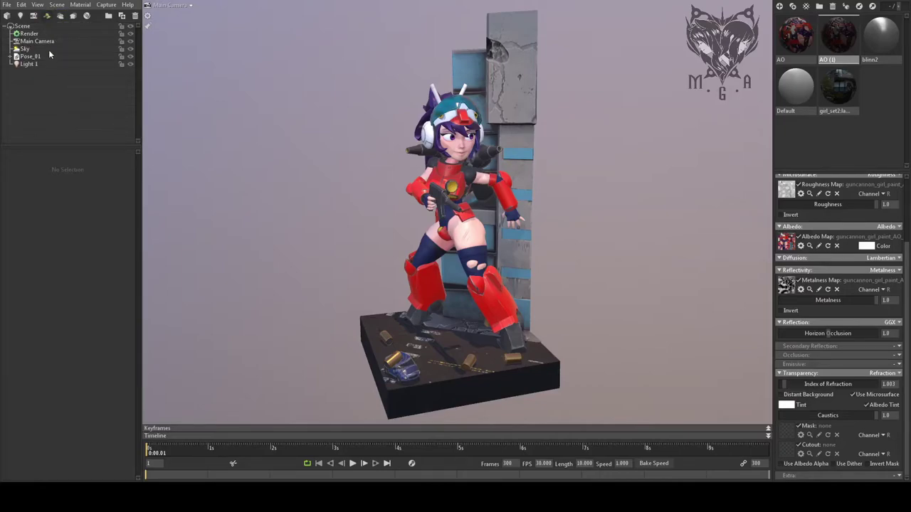
left_click(47, 15)
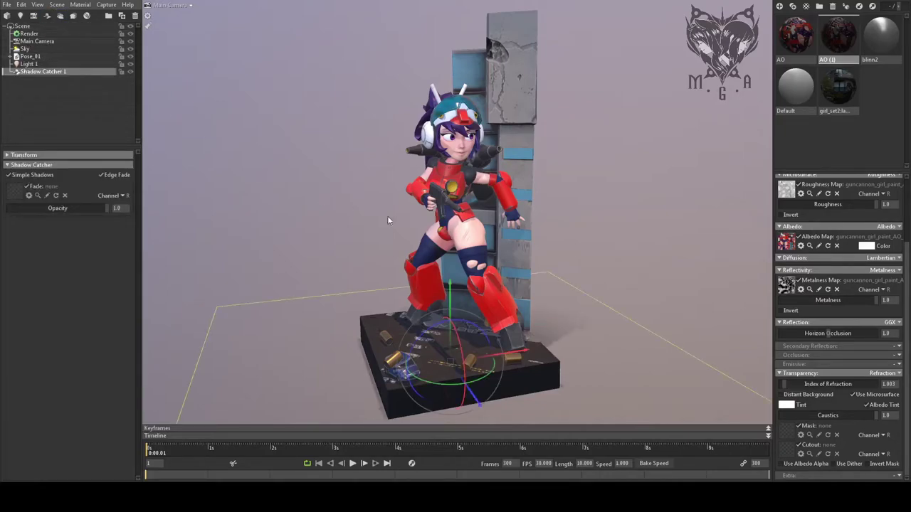
left_click_drag(560, 267, 532, 343)
left_click_drag(602, 321, 212, 299)
left_click(605, 190)
left_click_drag(604, 190, 521, 182)
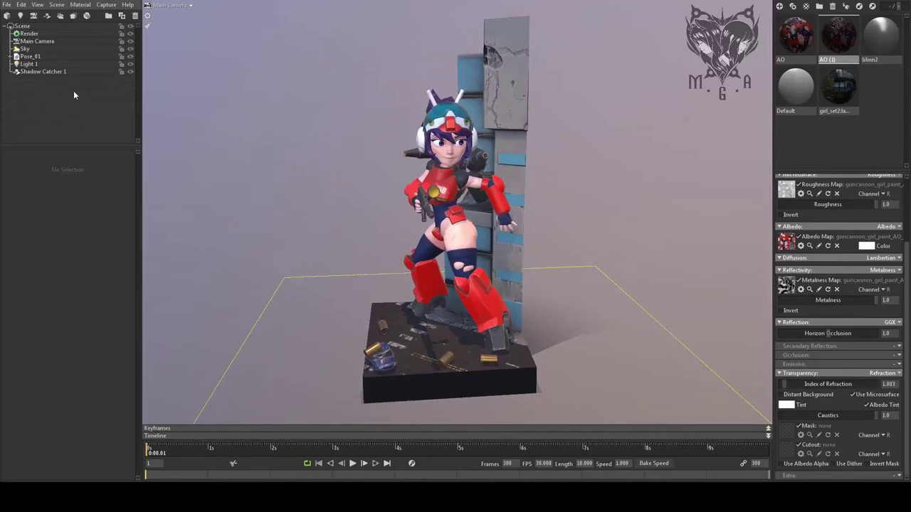
Turn on the main camera's safe frame and frame the whole diorama inside it at a three-quarter angle.
left_click(33, 42)
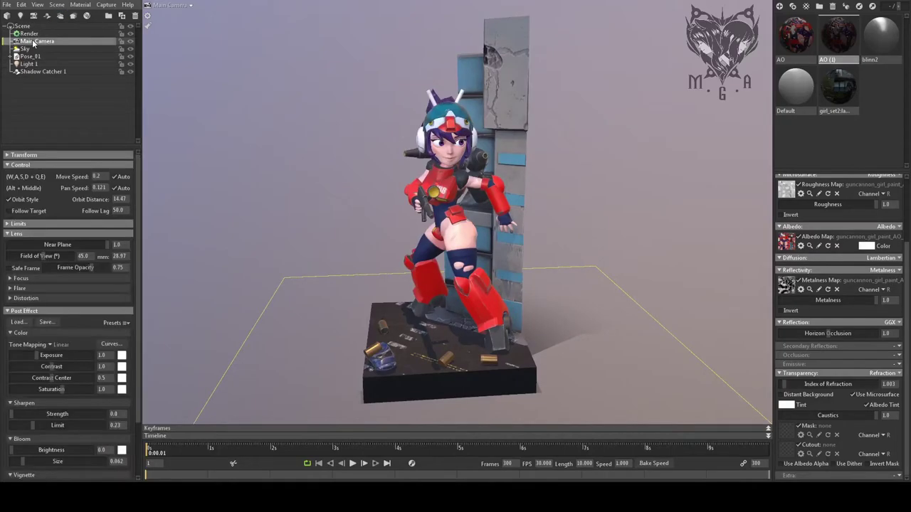
scroll(285, 180, "up", 2)
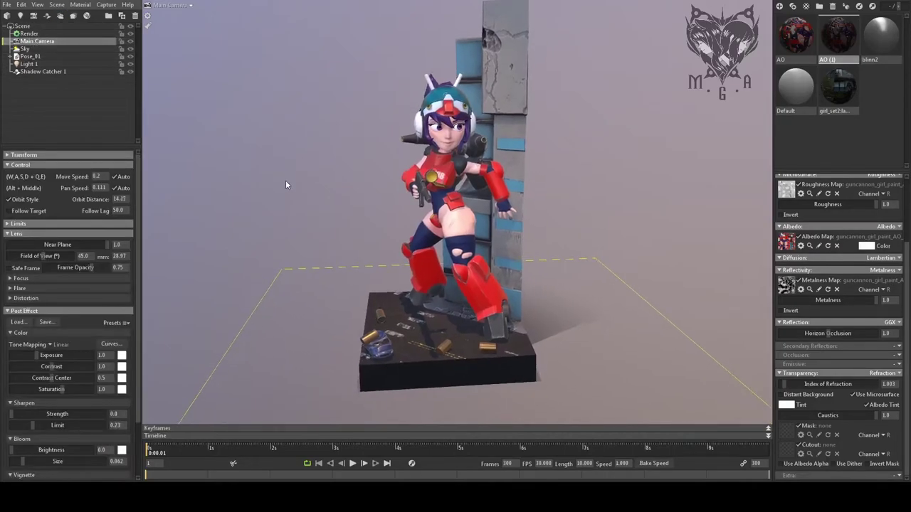
left_click(8, 268)
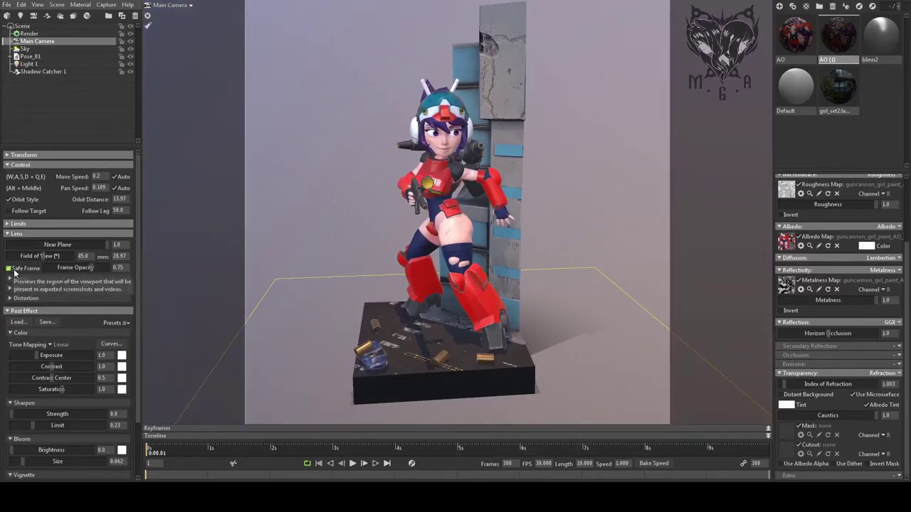
left_click(10, 269)
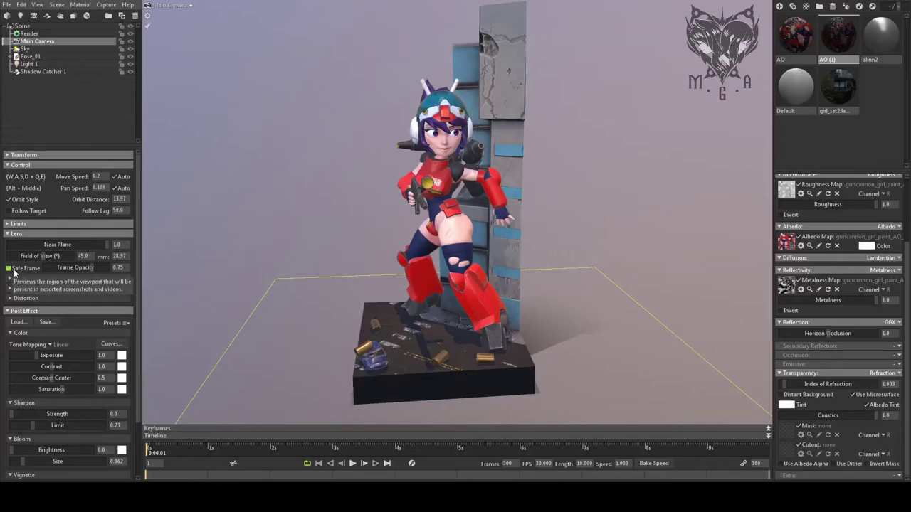
left_click(15, 271)
left_click_drag(305, 264, 327, 267)
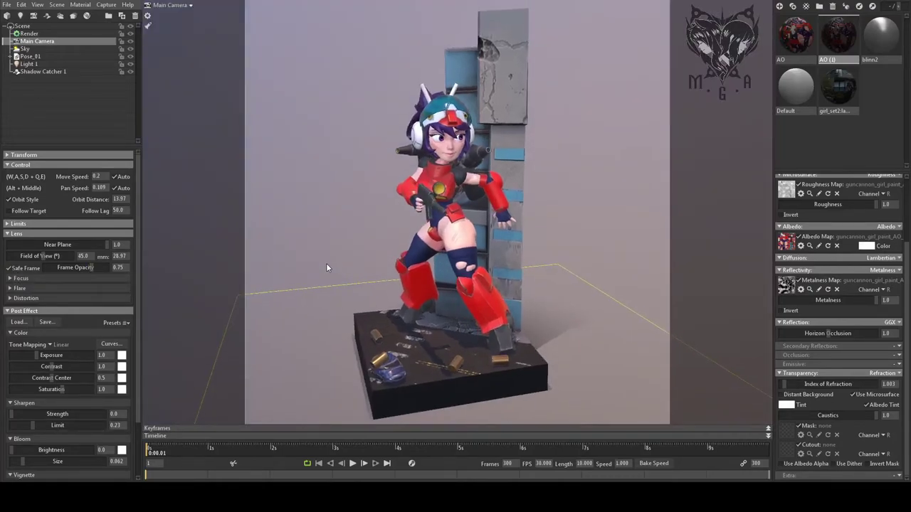
Set the camera's exposure to about 0.81, contrast to 1.015, contrast center to 0.423, bloom brightness to 0.035 and bloom size to 0.015.
scroll(79, 301, "down", 3)
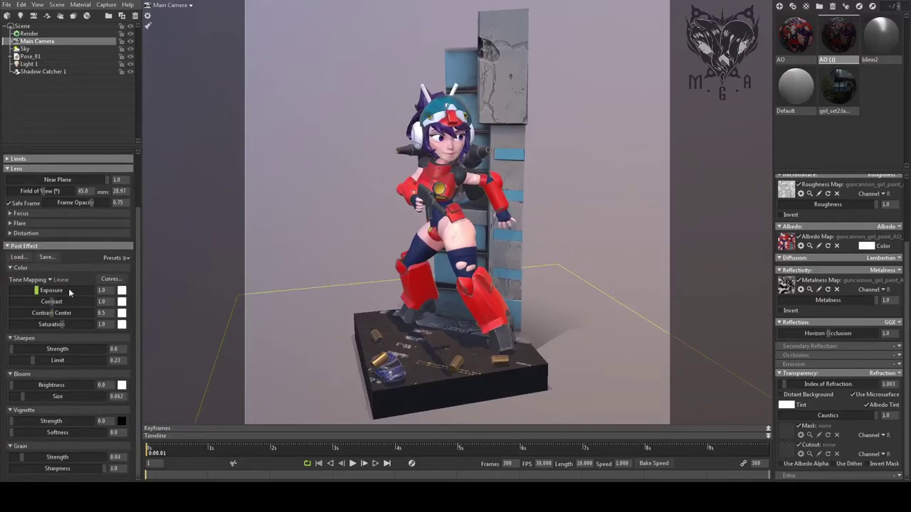
left_click_drag(36, 290, 37, 311)
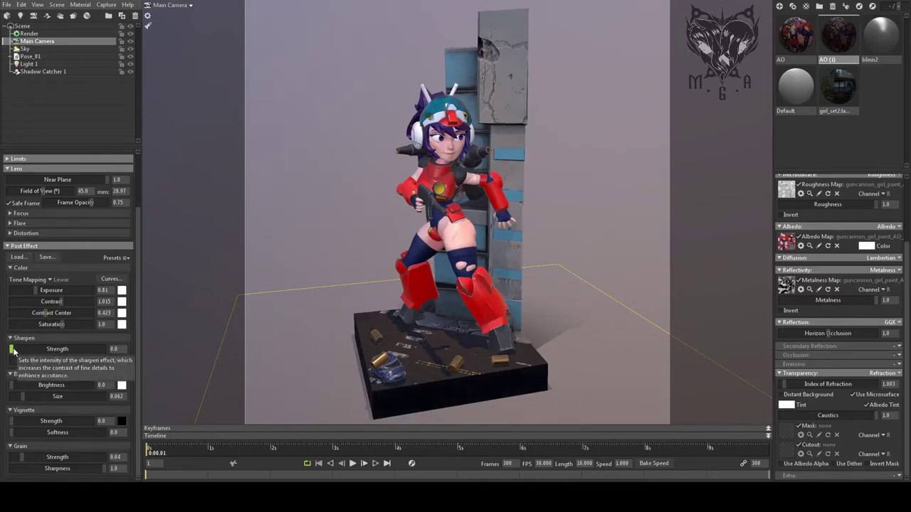
mouse_move(12, 349)
left_mouse_down()
mouse_move(121, 348)
mouse_move(4, 348)
left_mouse_up()
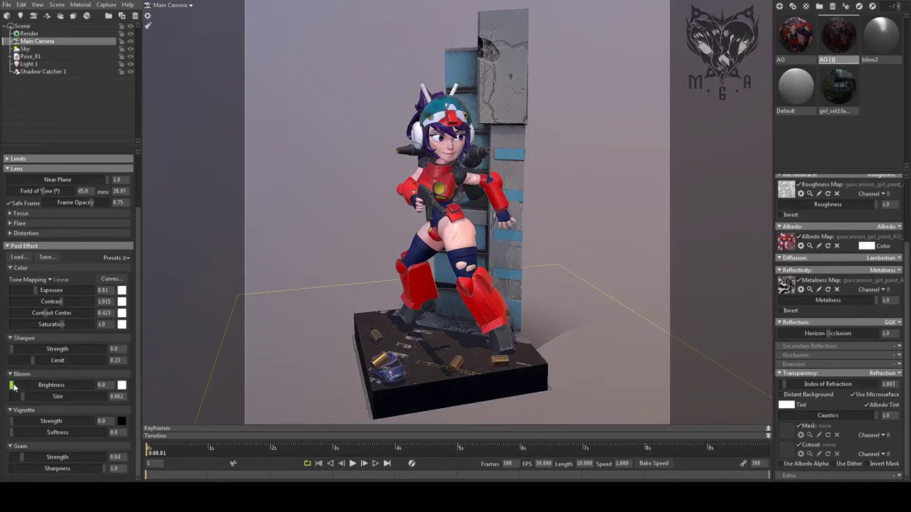
left_click_drag(14, 386, 49, 385)
left_click_drag(107, 384, 36, 385)
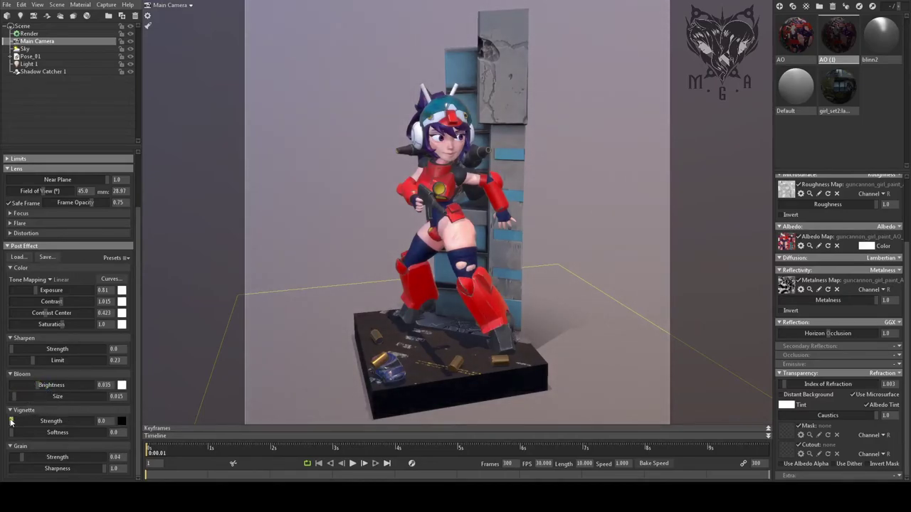
Set the camera's vignette strength to about 0.329 and softness to about 0.762, and adjust the grain strength.
left_click_drag(10, 421, 67, 421)
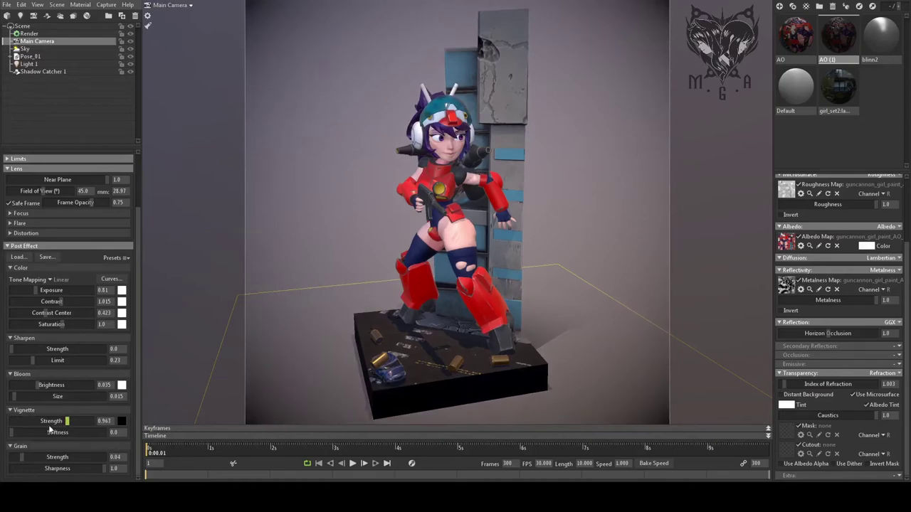
left_click_drag(11, 432, 44, 421)
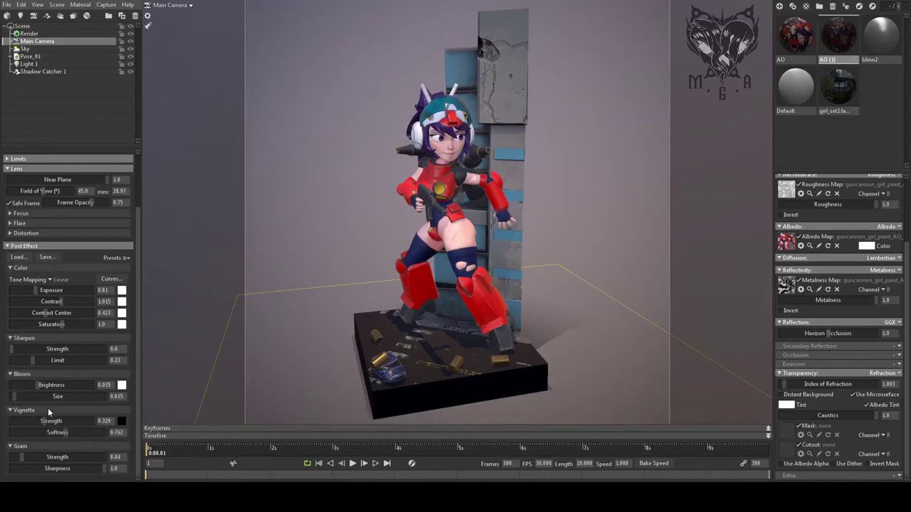
mouse_move(24, 458)
left_mouse_down()
mouse_move(97, 457)
mouse_move(17, 457)
left_mouse_up()
In the render settings, try shadow cascades with a cascade distance of about 0.795, and turn cascades off again.
left_click(36, 33)
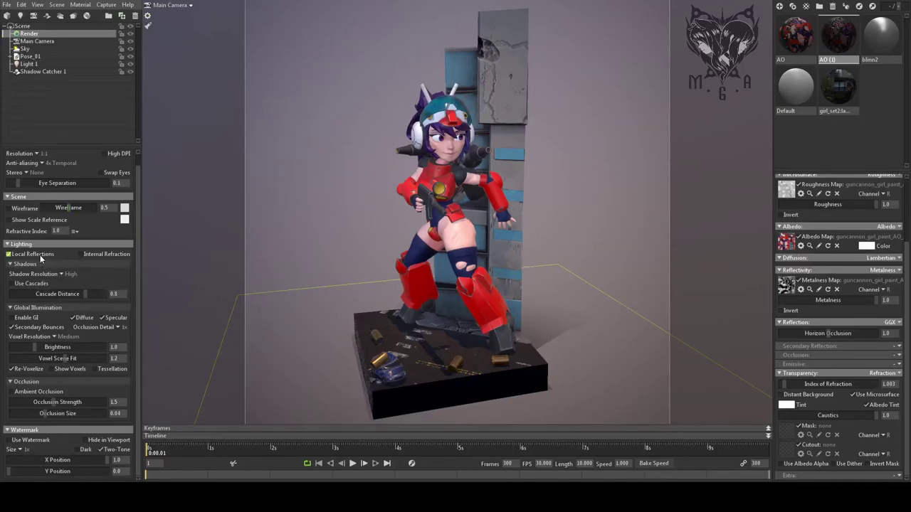
mouse_move(40, 255)
left_click(38, 284)
mouse_move(85, 294)
left_mouse_down()
mouse_move(97, 293)
mouse_move(85, 293)
left_mouse_up()
left_click(28, 284)
Enable global illumination for the scene and inspect its effect on the diorama from the side and front.
left_click(33, 318)
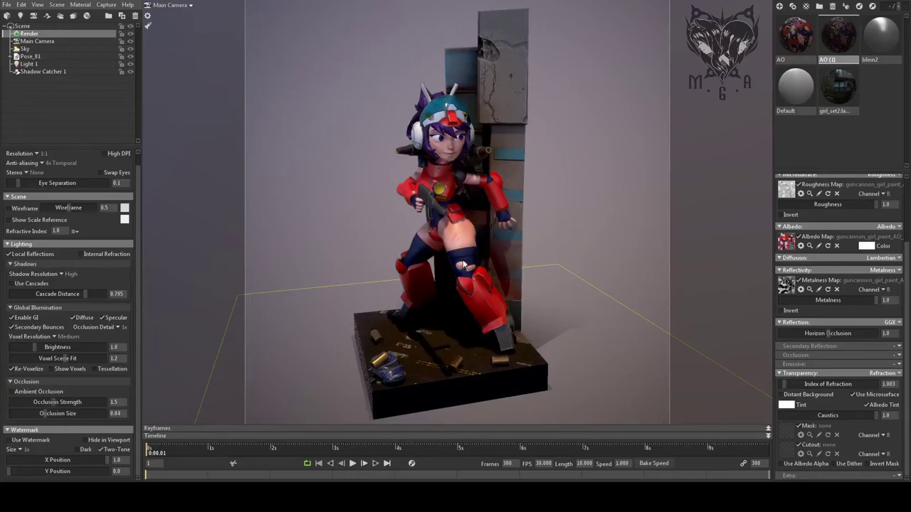
left_click_drag(422, 287, 531, 229)
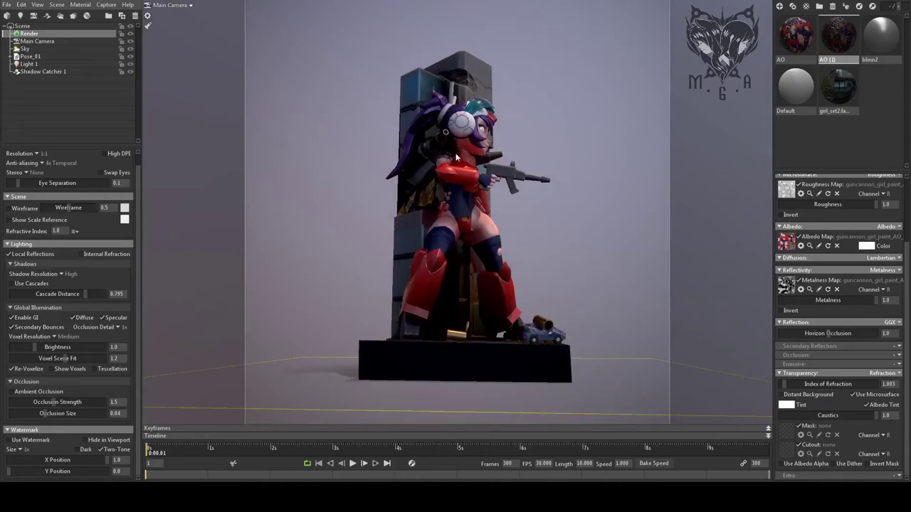
left_click_drag(519, 187, 2, 253)
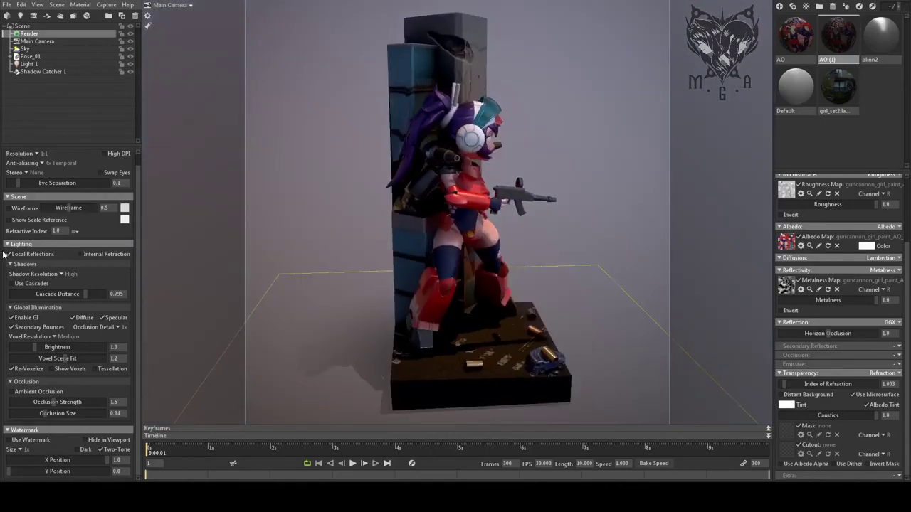
left_click_drag(471, 289, 361, 266)
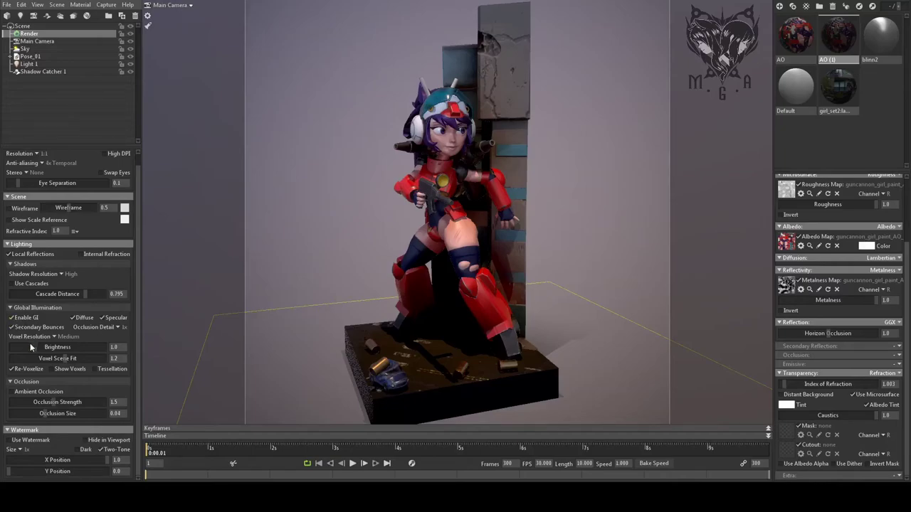
Set the voxel scene fit to about 0.991 while previewing the voxels, and hide the voxel preview.
left_click(65, 367)
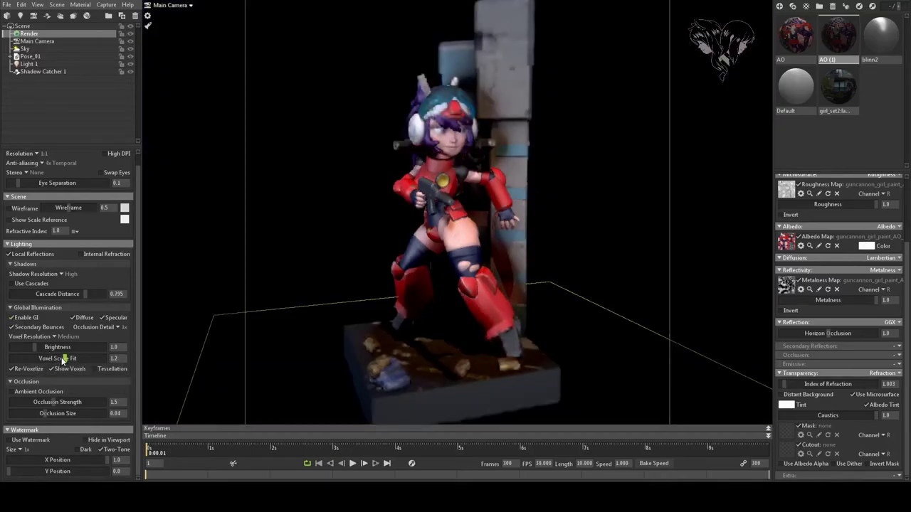
mouse_move(64, 358)
left_mouse_down()
mouse_move(114, 360)
mouse_move(6, 360)
mouse_move(55, 363)
left_mouse_up()
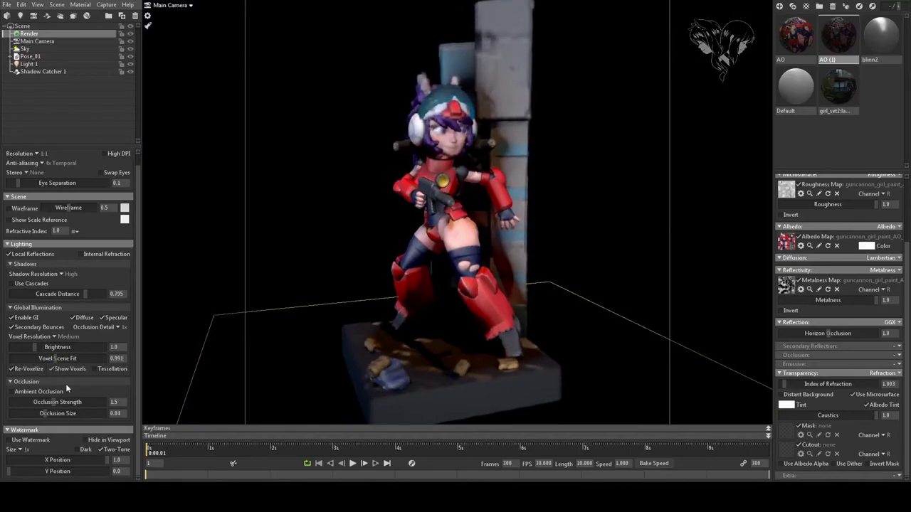
left_click(57, 369)
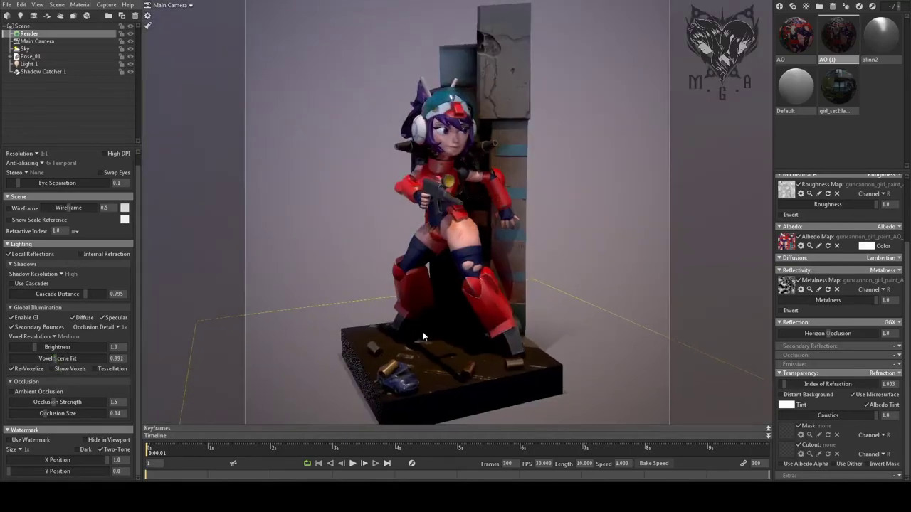
Turn off global illumination for the scene and check the diorama's lighting without it.
mouse_move(439, 334)
left_mouse_down()
mouse_move(562, 335)
mouse_move(428, 333)
mouse_move(432, 343)
left_mouse_up()
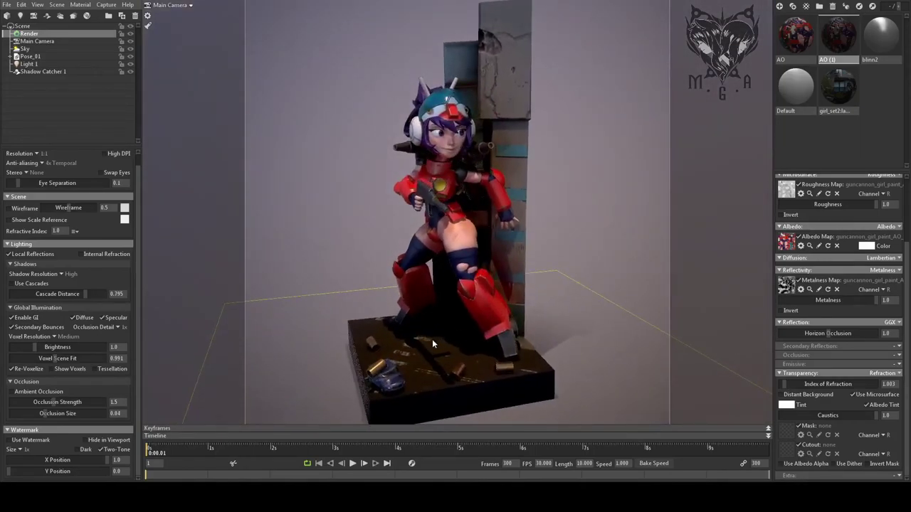
left_click(11, 318)
left_click_drag(320, 306, 324, 314)
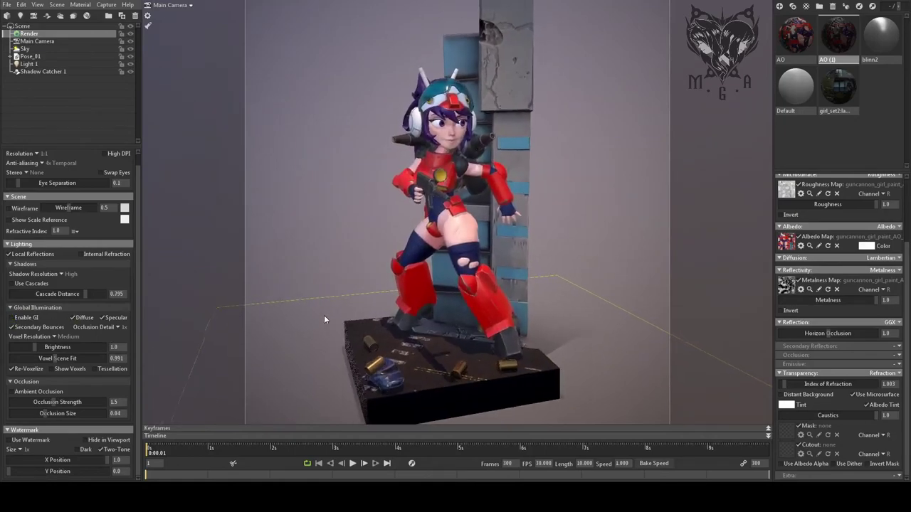
scroll(324, 316, "down", 2)
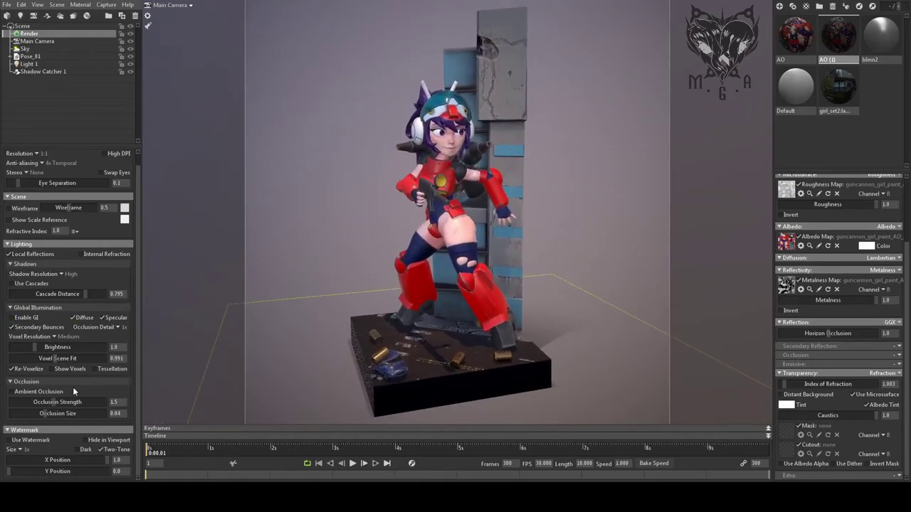
Enable ambient occlusion with an occlusion strength of about 6.478 and an occlusion size of about 0.087.
left_click(35, 392)
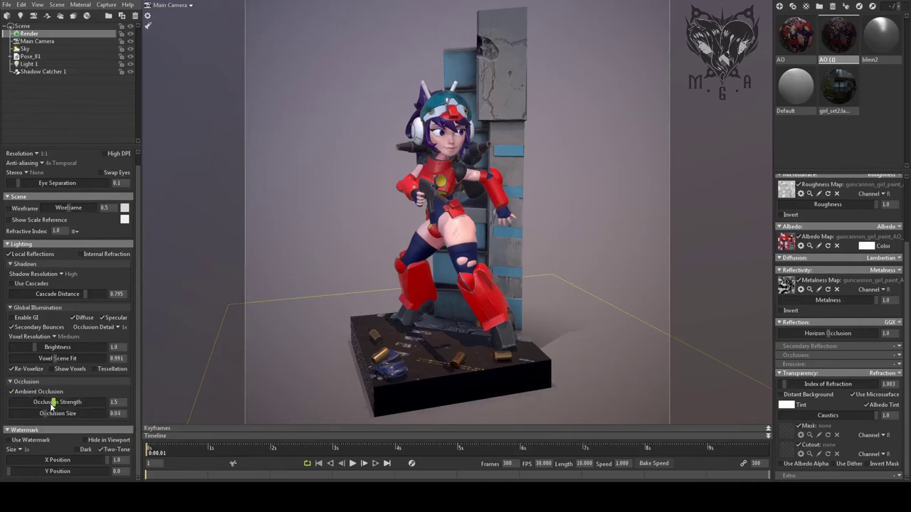
mouse_move(115, 402)
left_mouse_down()
mouse_move(125, 402)
mouse_move(49, 402)
mouse_move(89, 413)
mouse_move(29, 407)
mouse_move(57, 410)
left_mouse_up()
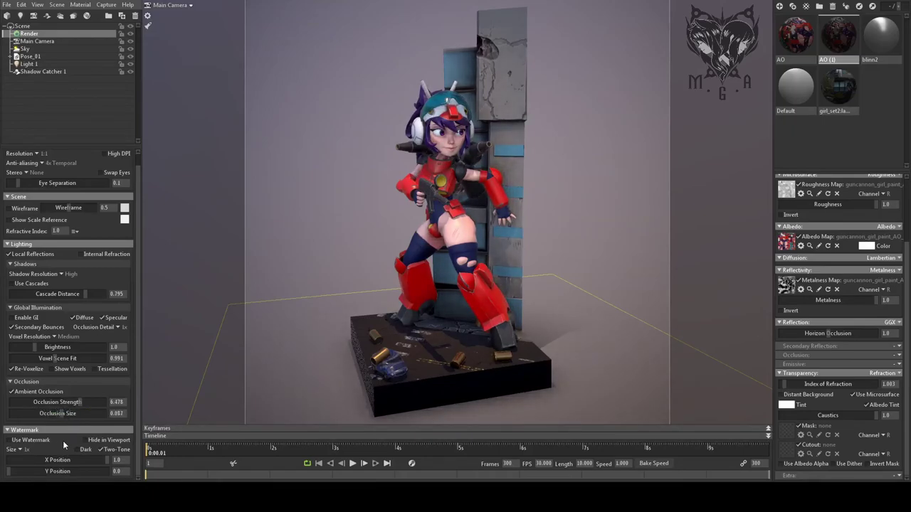
Try the Toolbag watermark on the render and turn it off again.
left_click(29, 441)
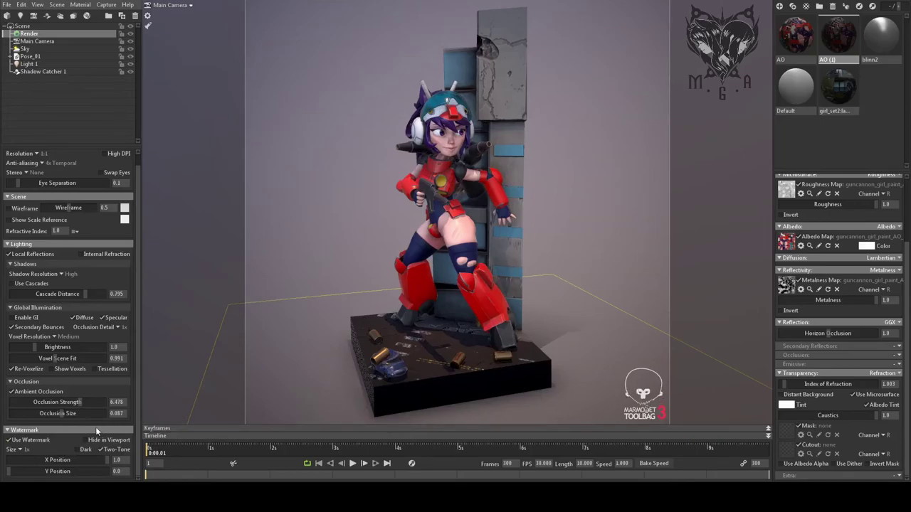
left_click(30, 440)
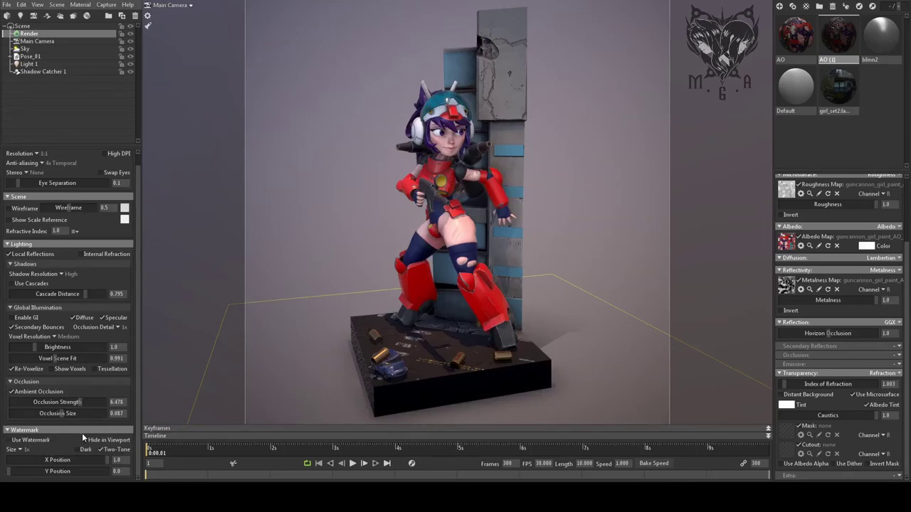
left_click_drag(436, 291, 432, 295)
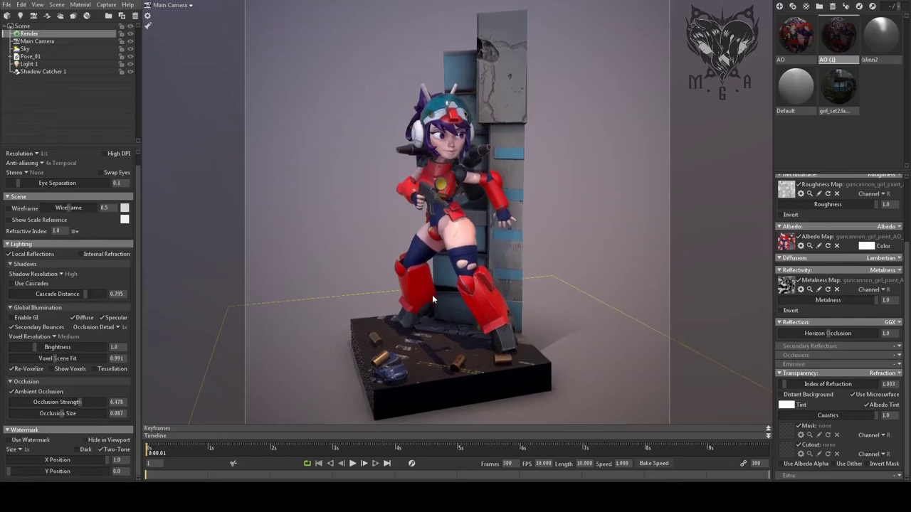
Set the image capture sampling to 100x, and capture the main camera view as an image that opens when finished.
left_click(107, 6)
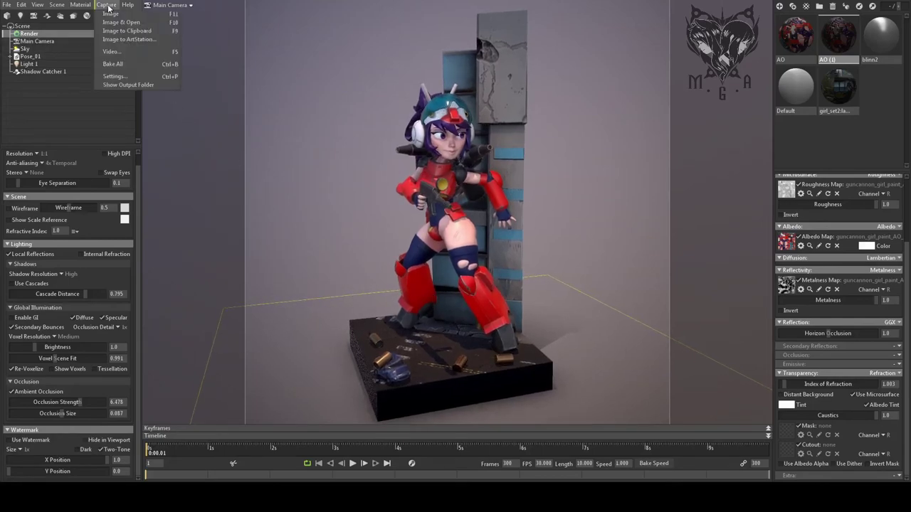
left_click(129, 76)
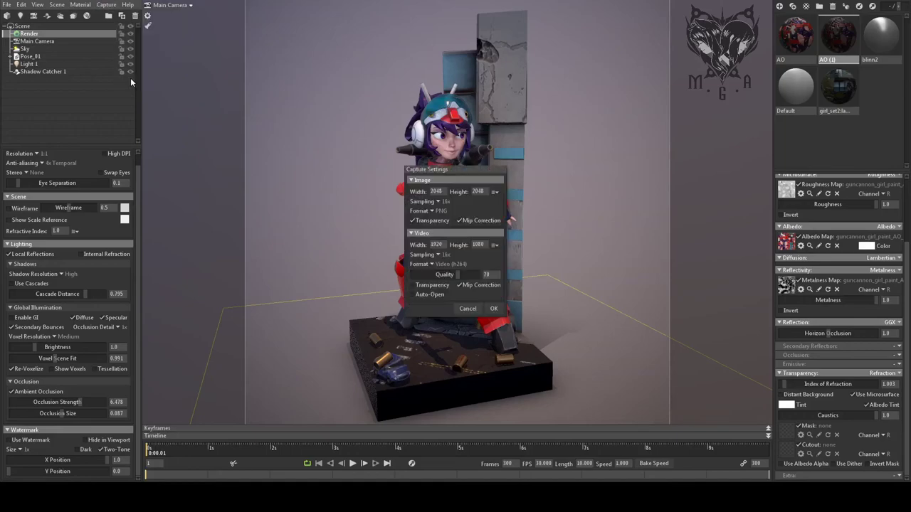
left_click(439, 202)
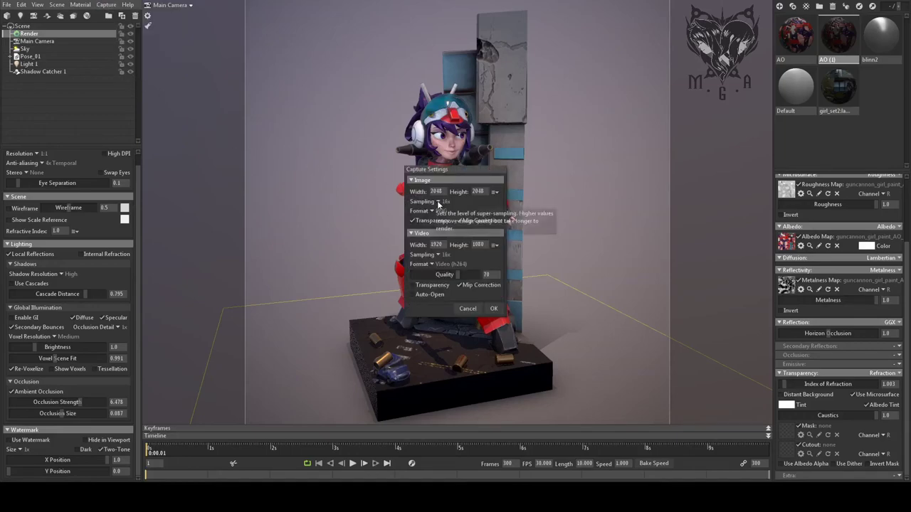
left_click(448, 242)
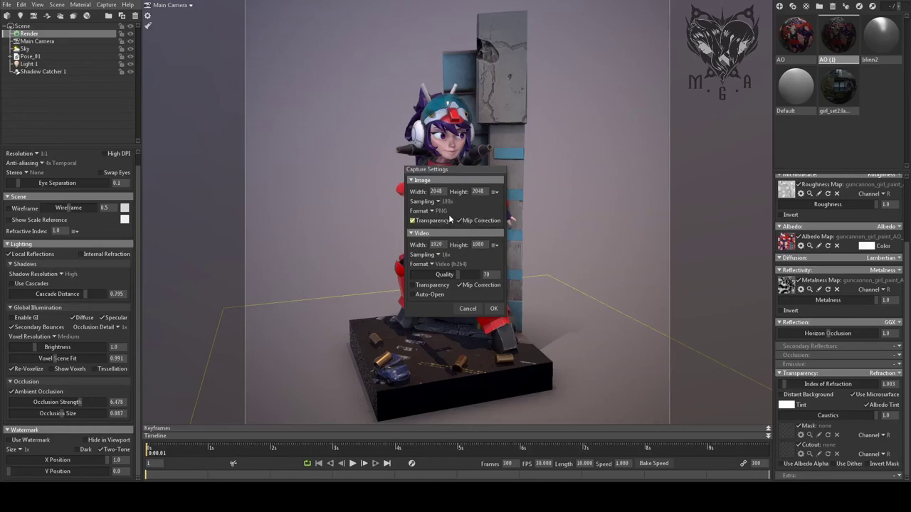
left_click(496, 309)
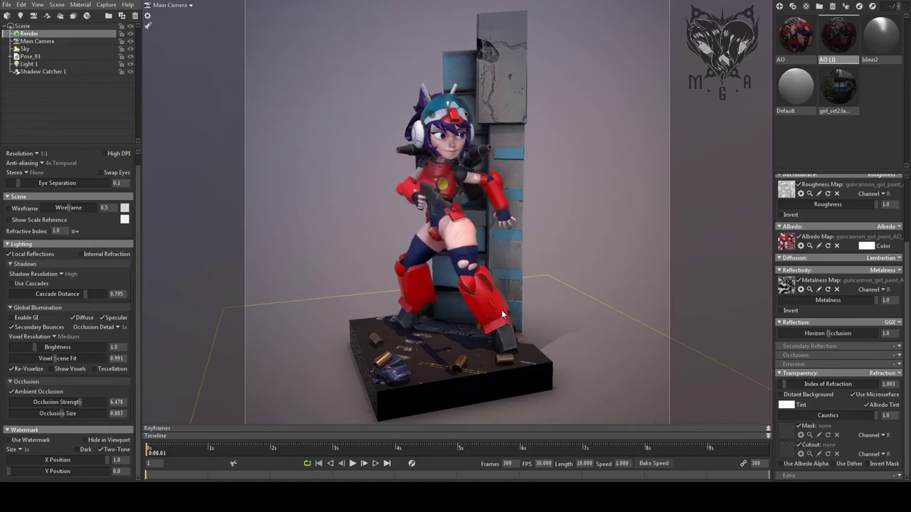
left_click(109, 6)
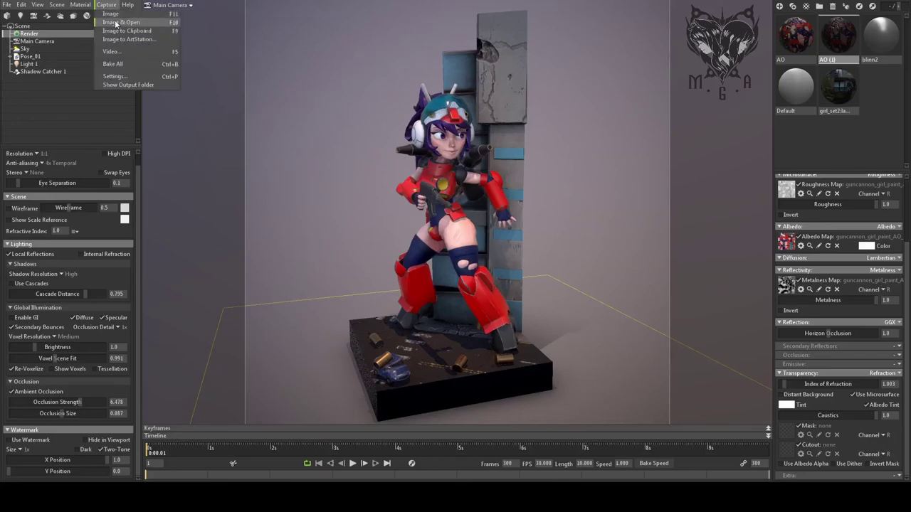
left_click(116, 23)
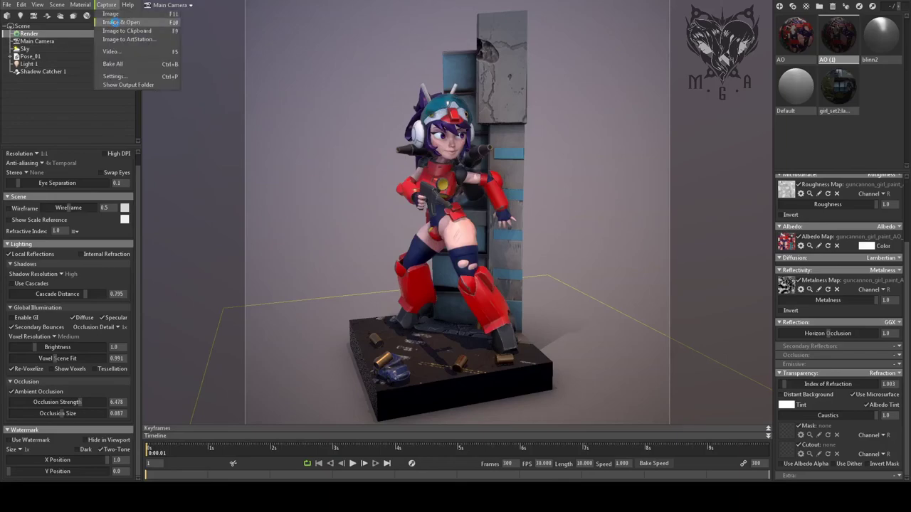